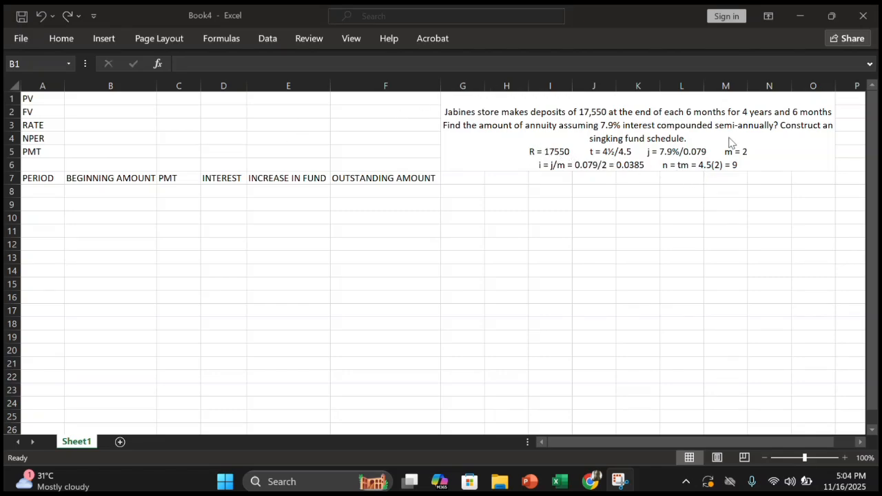
Enter 0 as the PV in B1 and 0.0385 as the RATE in B3.
click(126, 104)
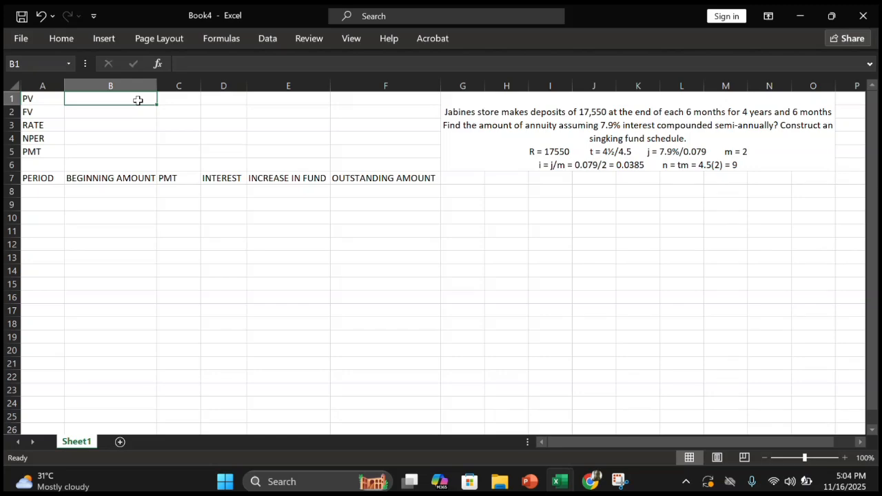
text(0)
key(Return)
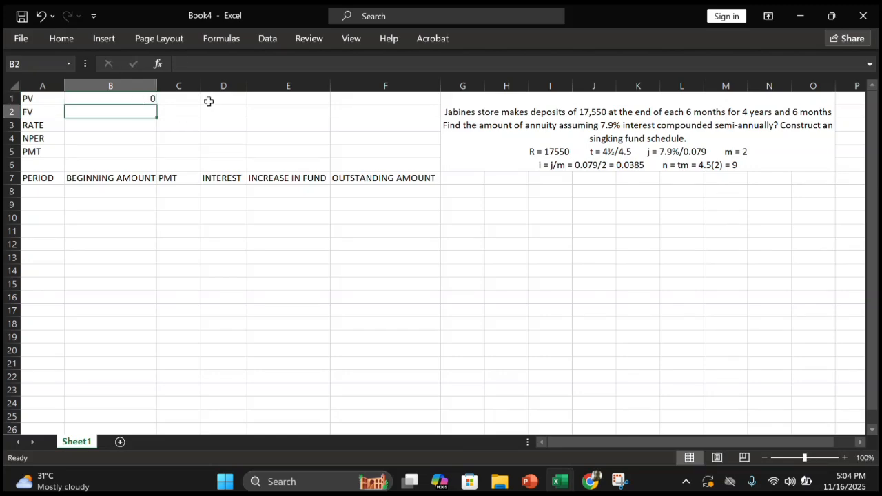
click(119, 124)
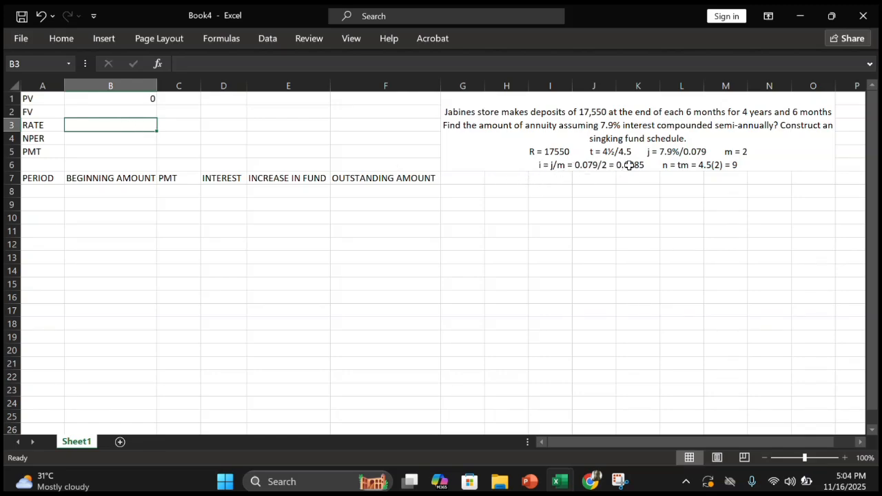
text(0.0385)
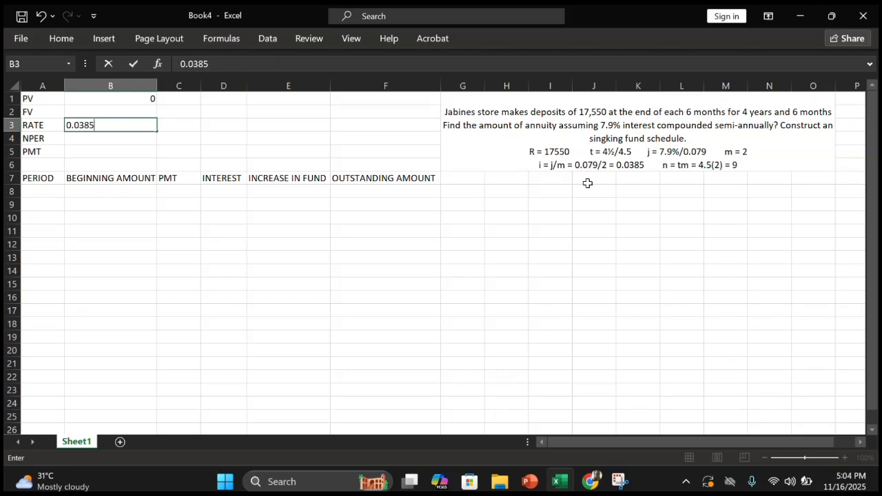
key(Return)
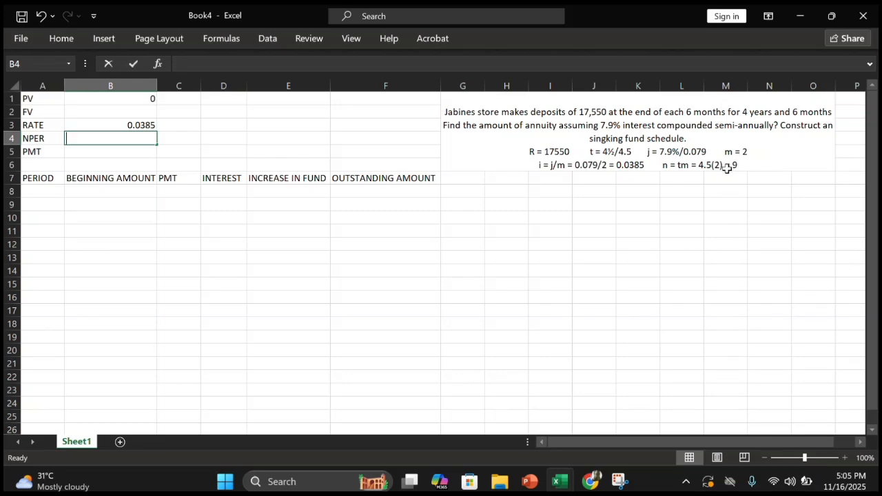
Enter 9 as the NPER in B4 and 17550 as the PMT in B5.
text(9)
key(Return)
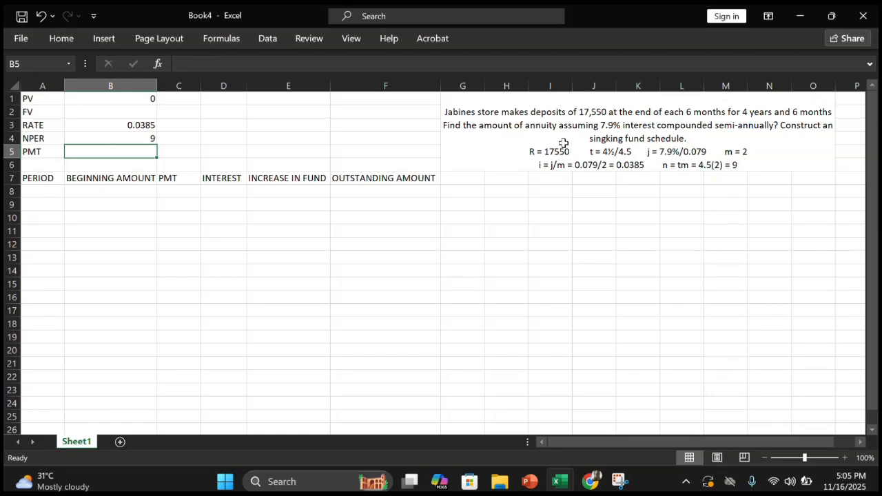
text(1)
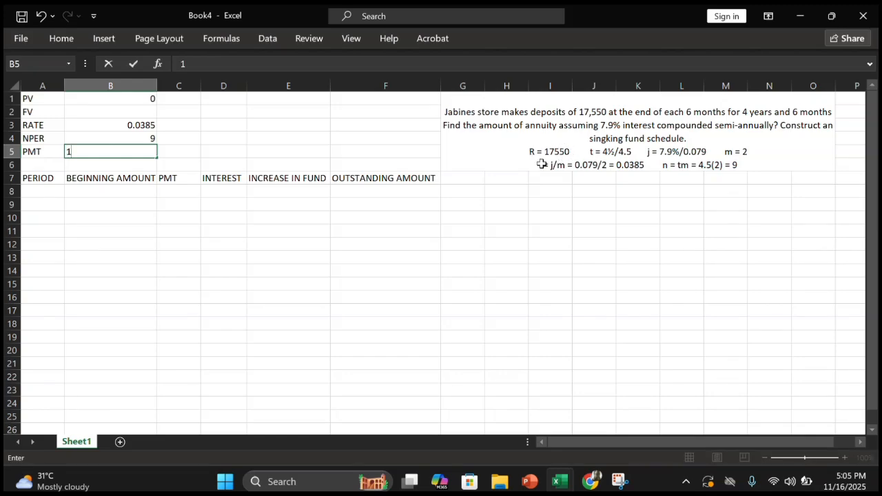
text(7550)
key(Return)
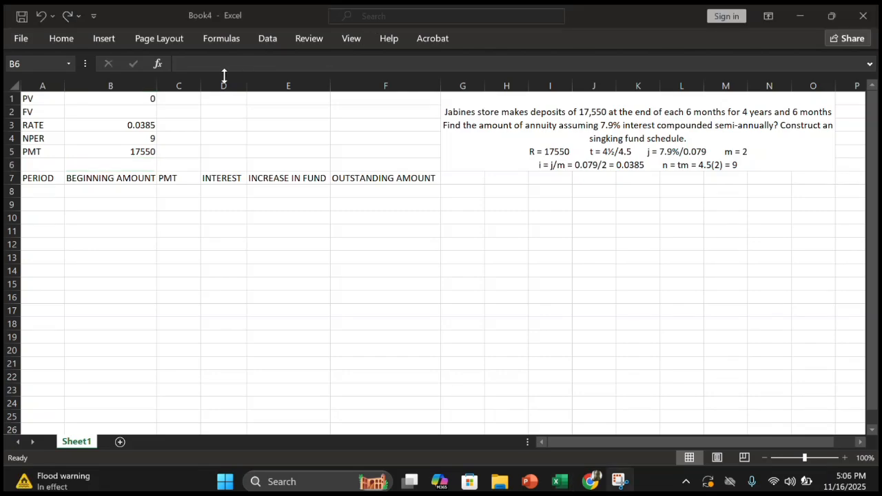
Calculate the future value in B2 with the formula =FV(B3,B4,-B5,B1,0), using end-of-period payments.
click(112, 110)
click(112, 110)
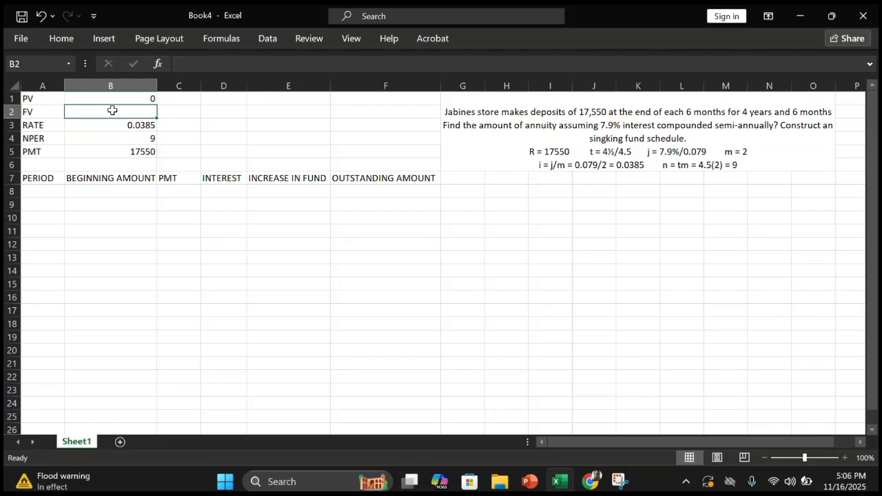
text(=)
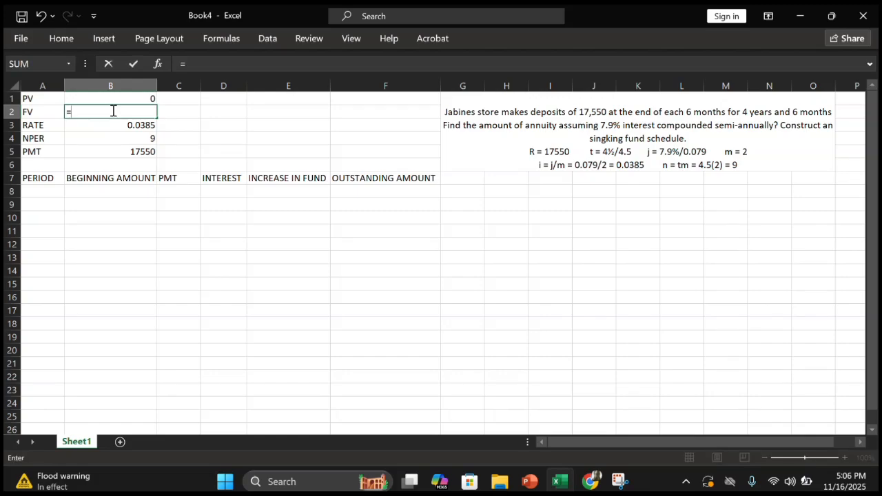
text(F)
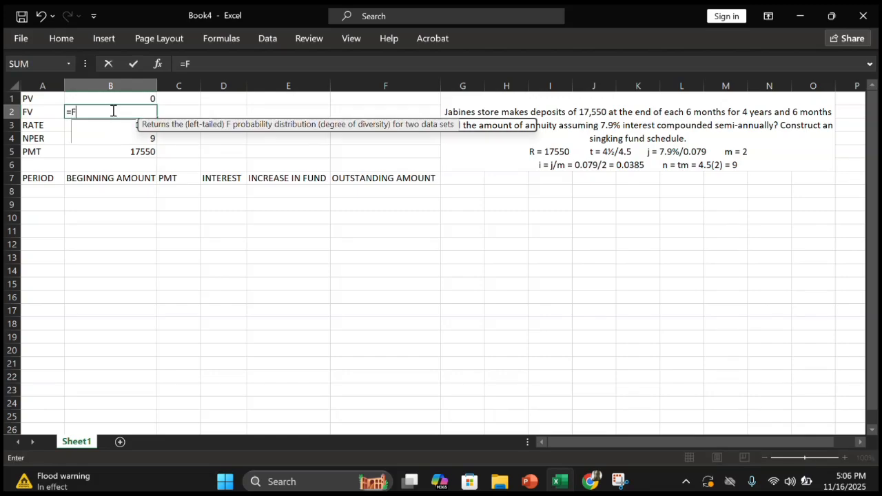
text(V()
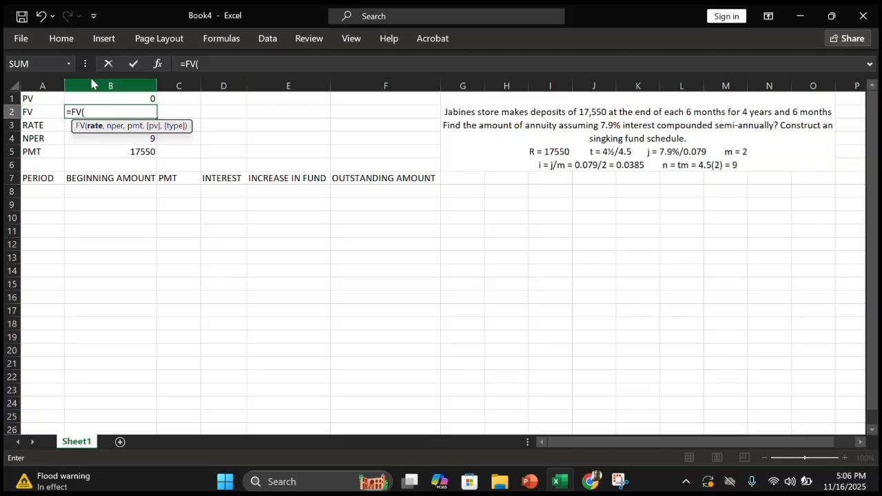
click(68, 129)
text(,)
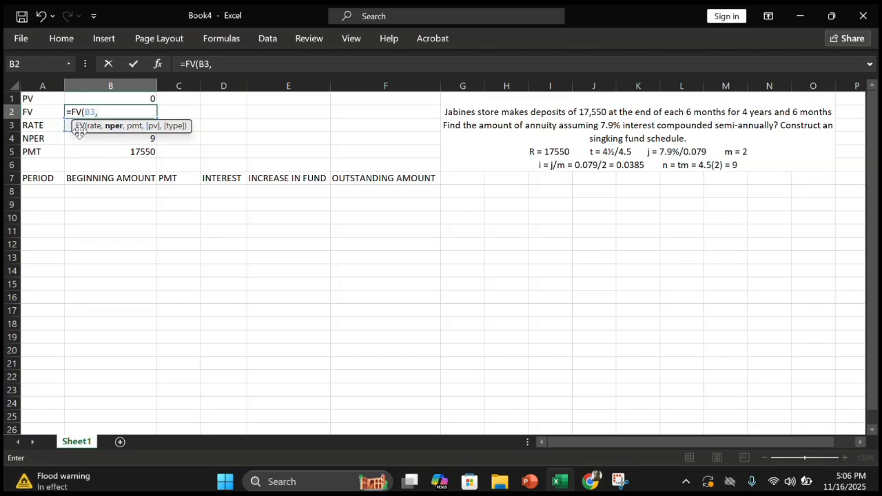
click(97, 140)
text(,)
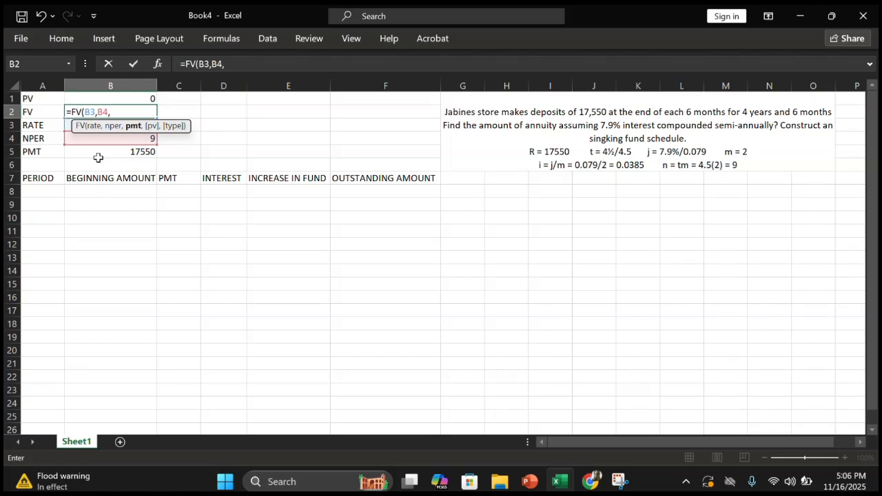
text(-)
click(117, 163)
click(120, 151)
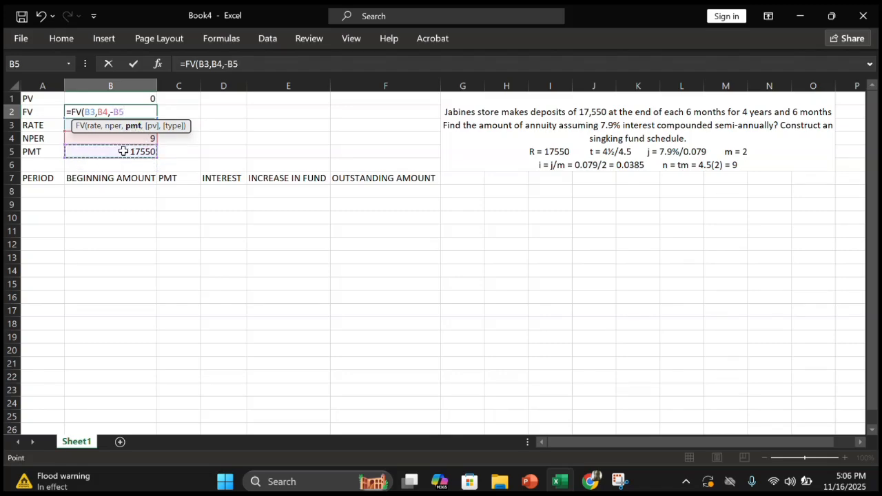
text(,)
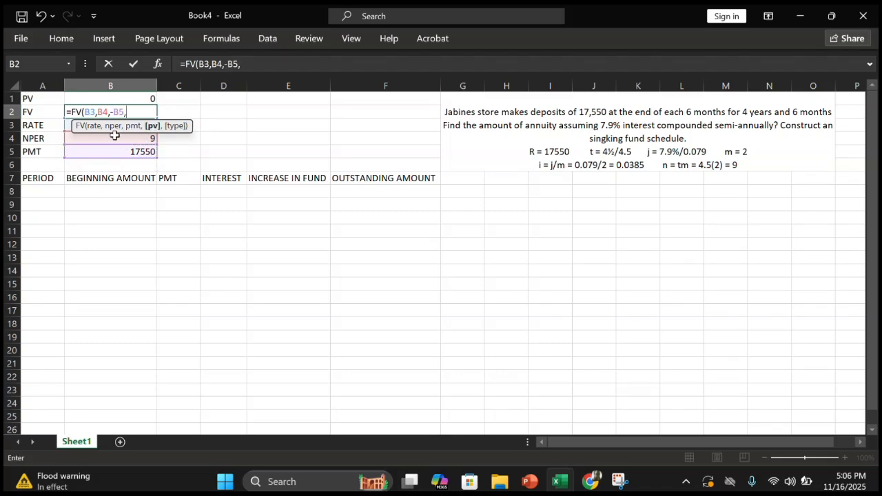
click(107, 100)
text(,)
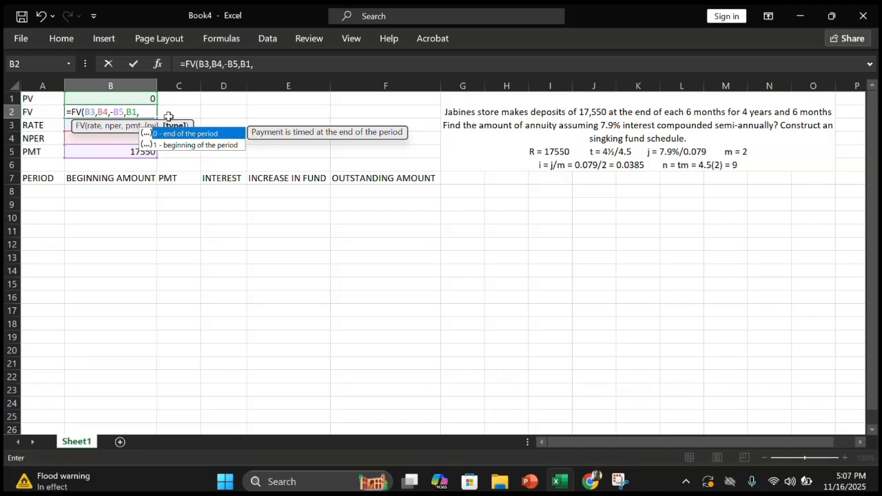
text(0)
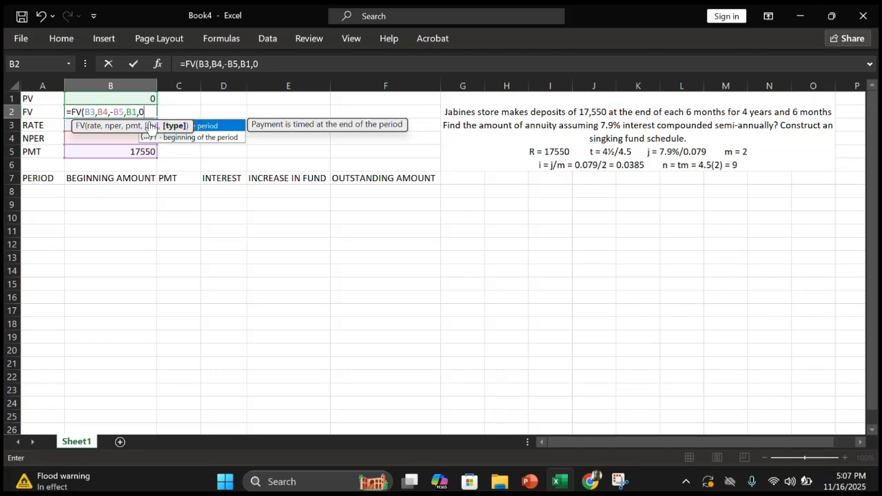
text())
click(149, 123)
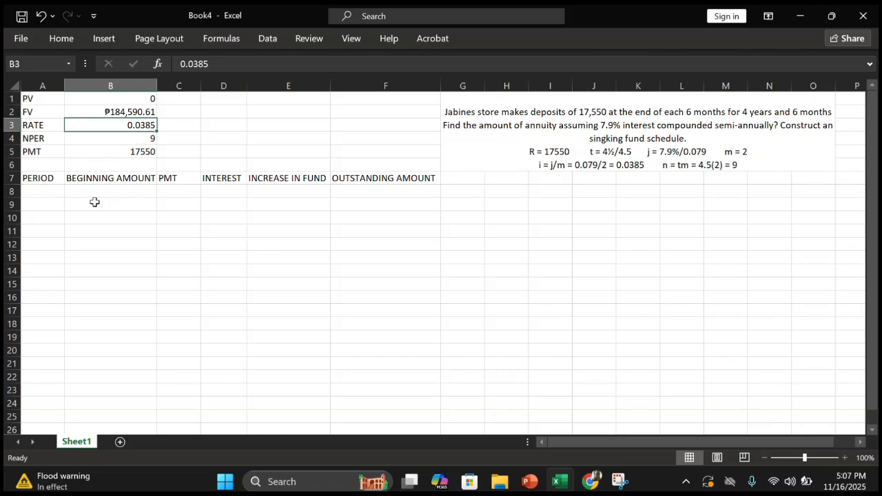
Number the PERIOD column from 1 to 9 in A8:A16 by entering 1 and 2 and filling the series down.
click(36, 189)
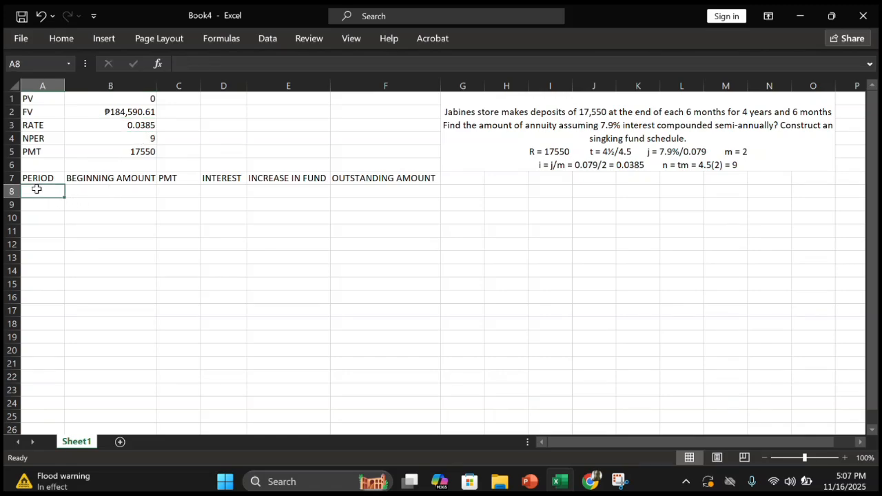
text(1)
key(Return)
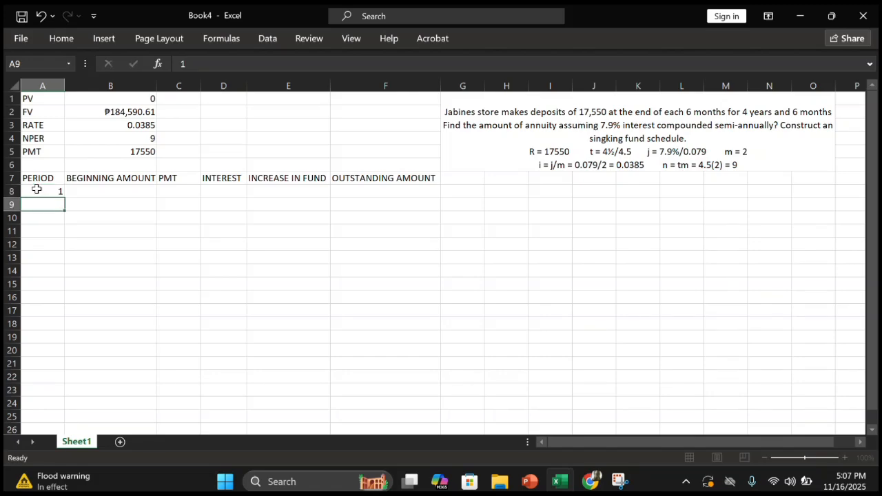
text(2)
key(Return)
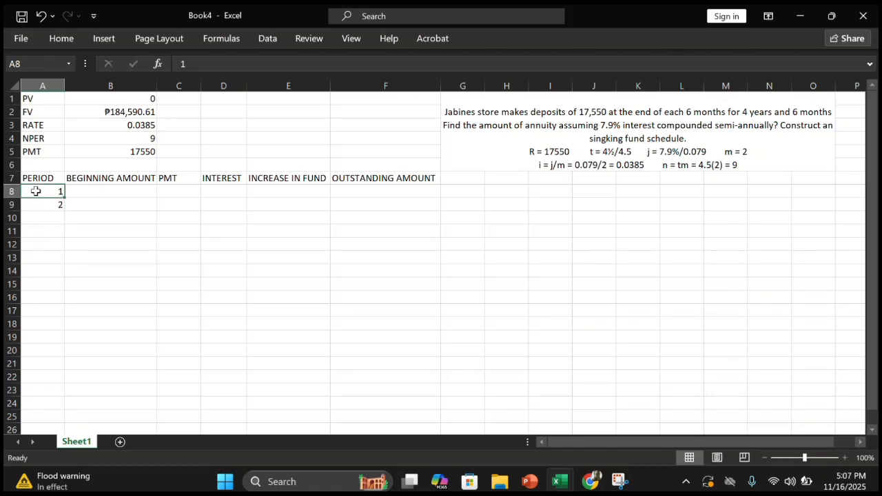
drag(40, 192, 65, 300)
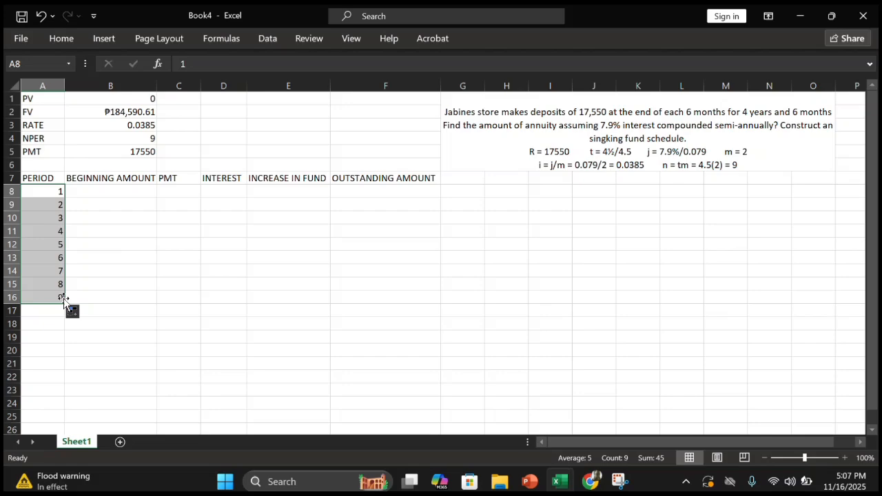
For period 1, enter 0 as the beginning amount in B8 and link the PMT in C8 to B5.
click(100, 190)
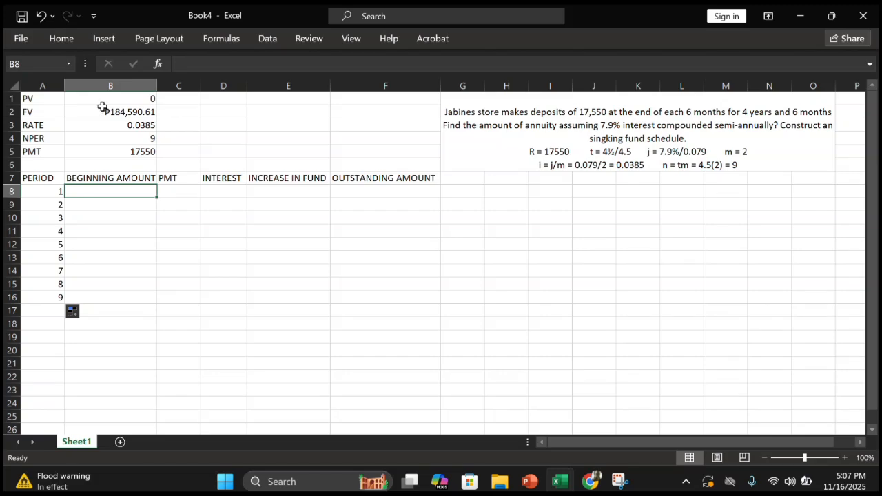
text(0)
key(Return)
click(178, 192)
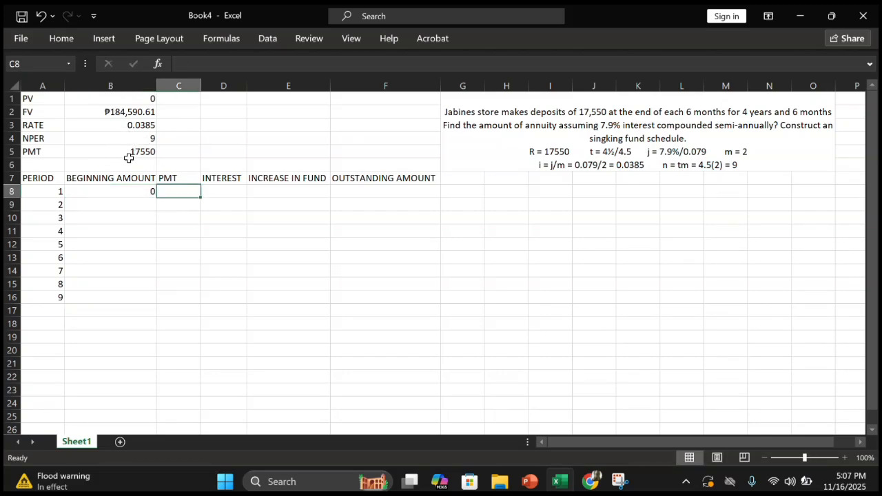
text(=)
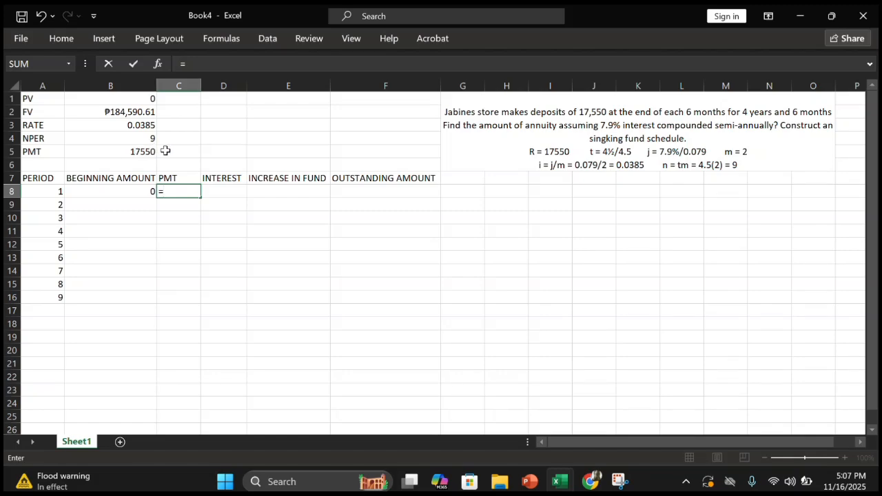
click(146, 152)
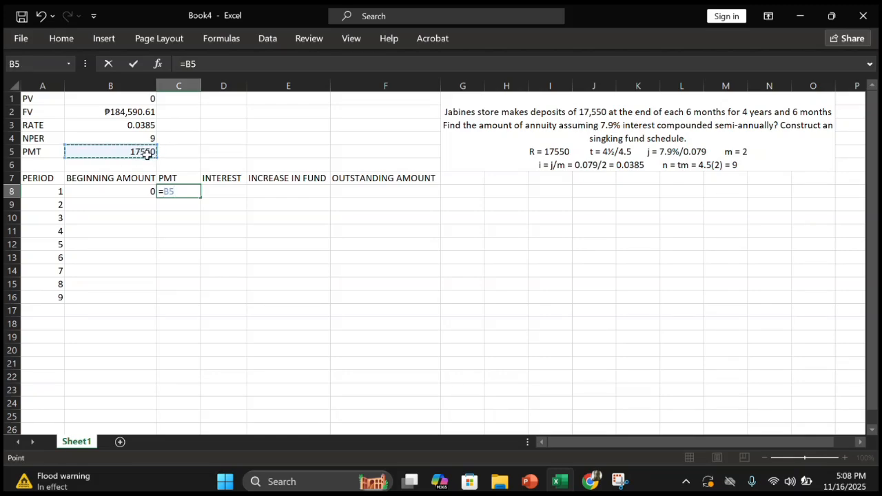
key(Return)
Clear the beginning amount of period 1 in B8.
click(230, 193)
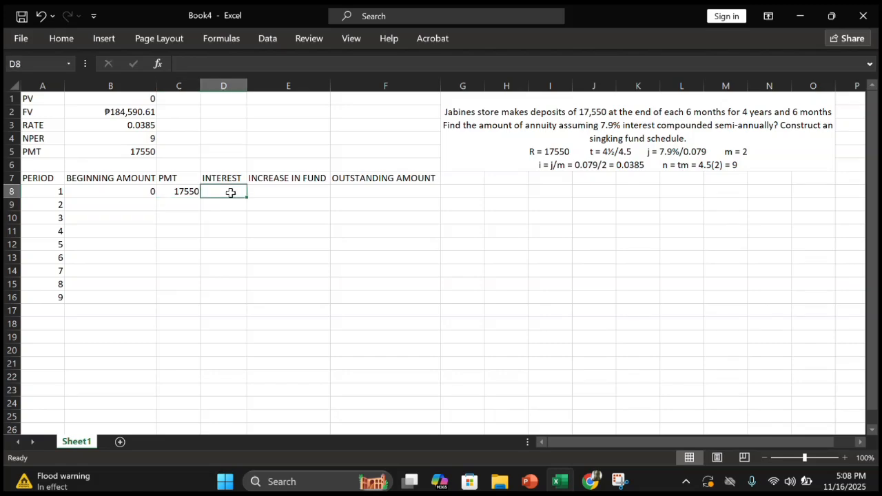
click(114, 192)
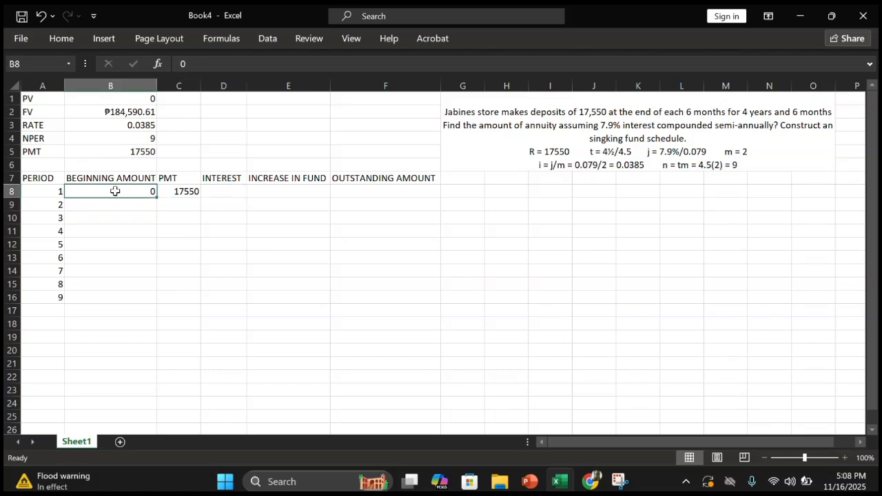
text(=)
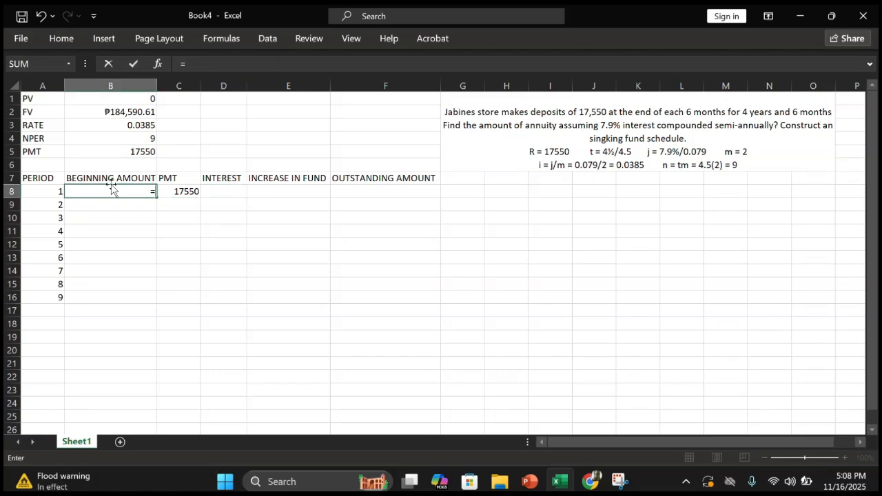
key(BackSpace)
Calculate the period 1 interest in D8 with the formula =B8*B3.
click(210, 192)
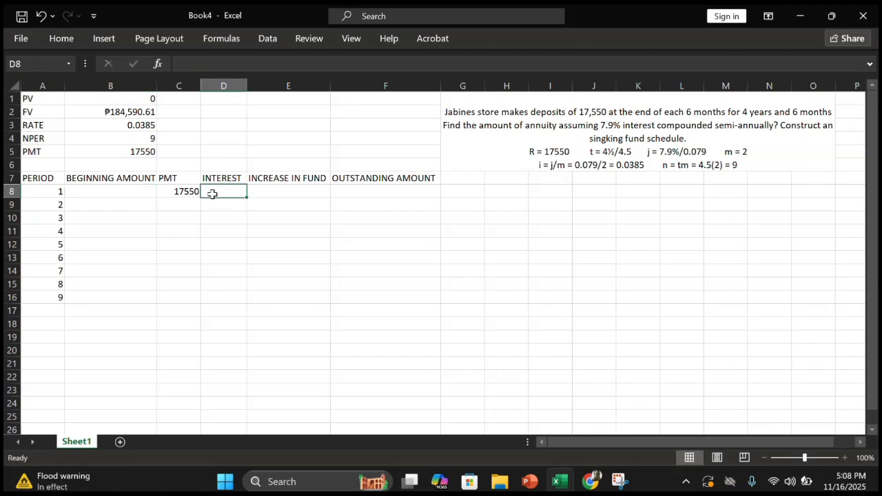
text(=)
click(135, 192)
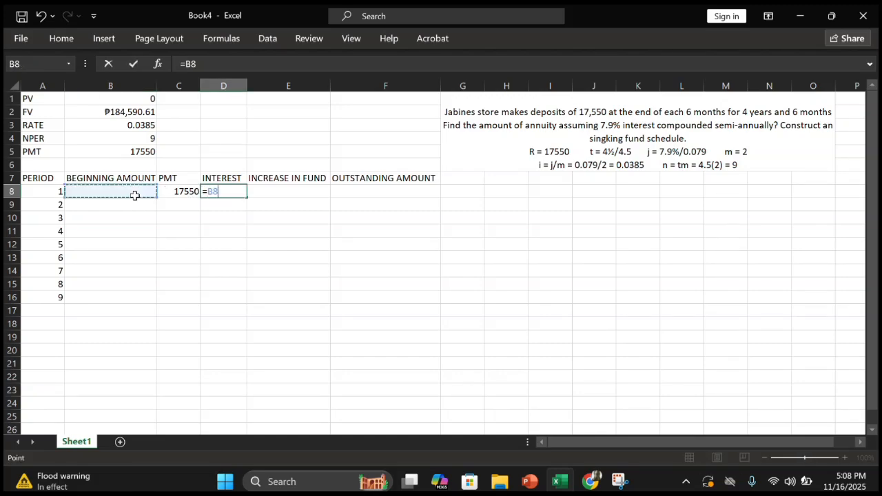
text(*)
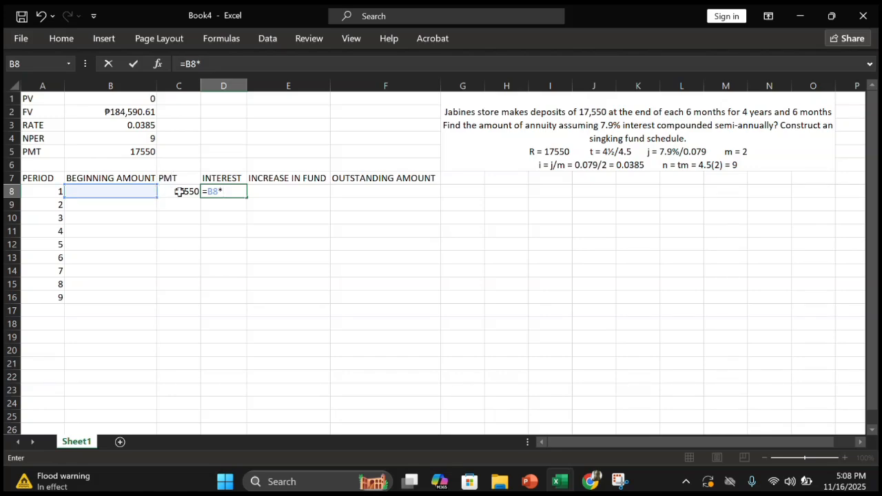
click(137, 127)
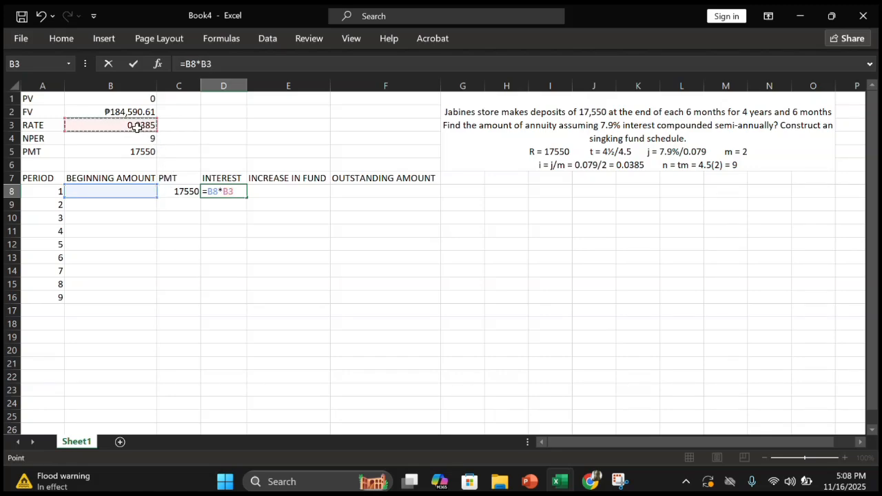
key(Return)
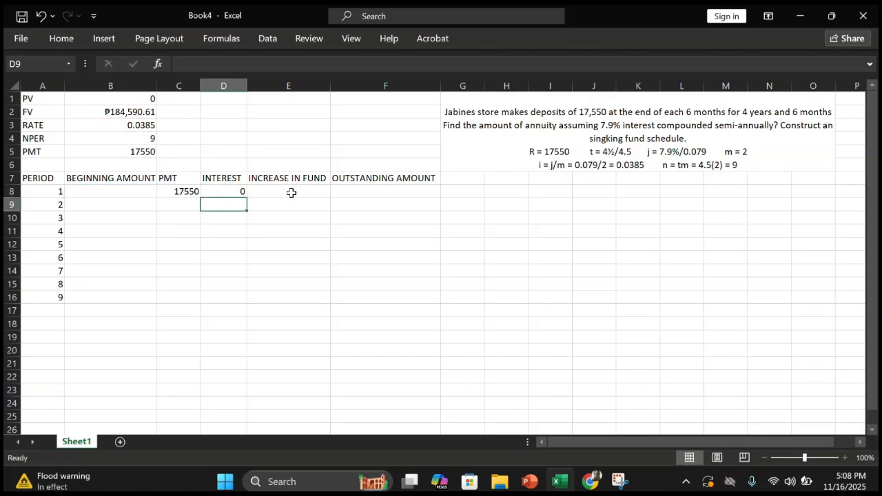
Calculate the period 1 increase in fund in E8 with the formula =C8+D8.
click(290, 191)
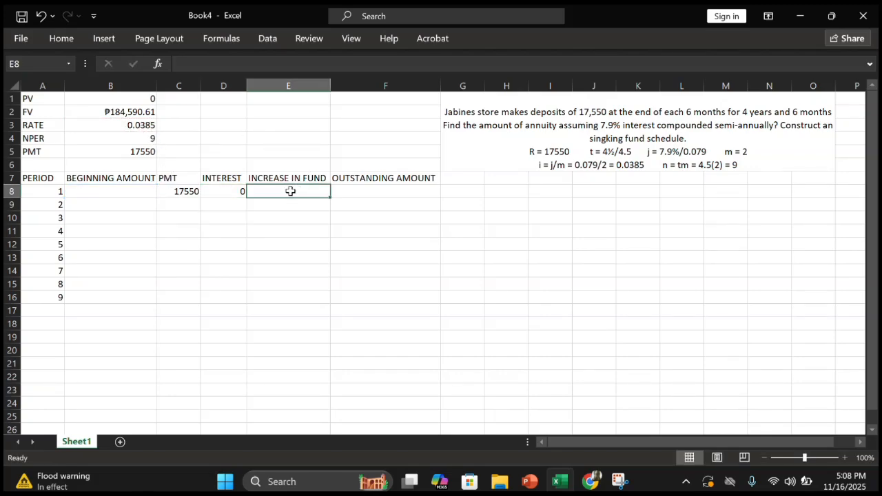
text(=)
click(174, 192)
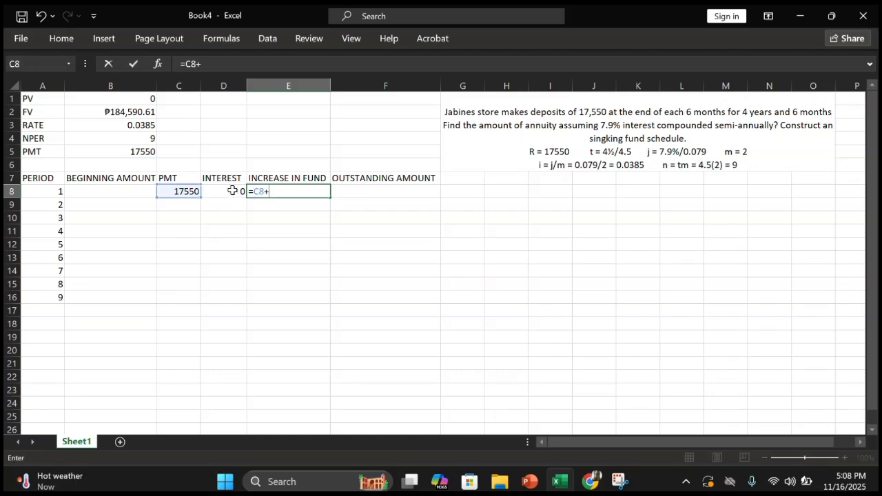
text(+)
click(231, 191)
key(Return)
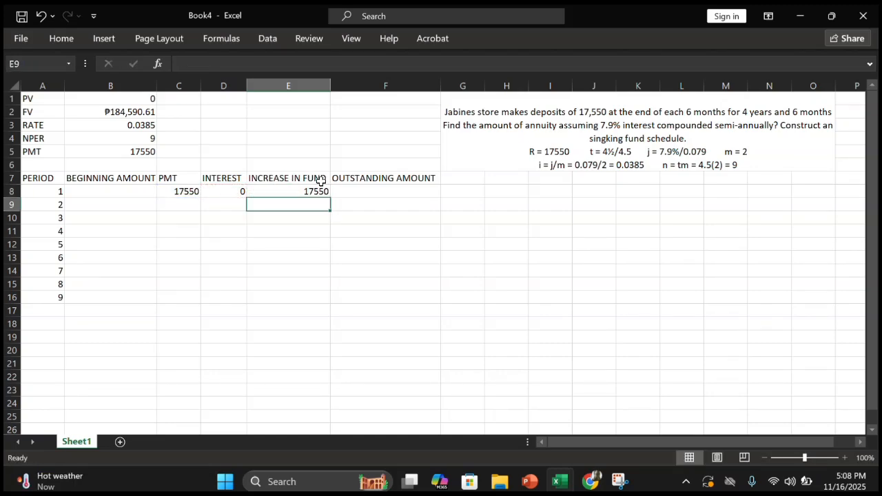
Enter 0 as the beginning amount of period 1 in B8.
click(384, 189)
click(148, 191)
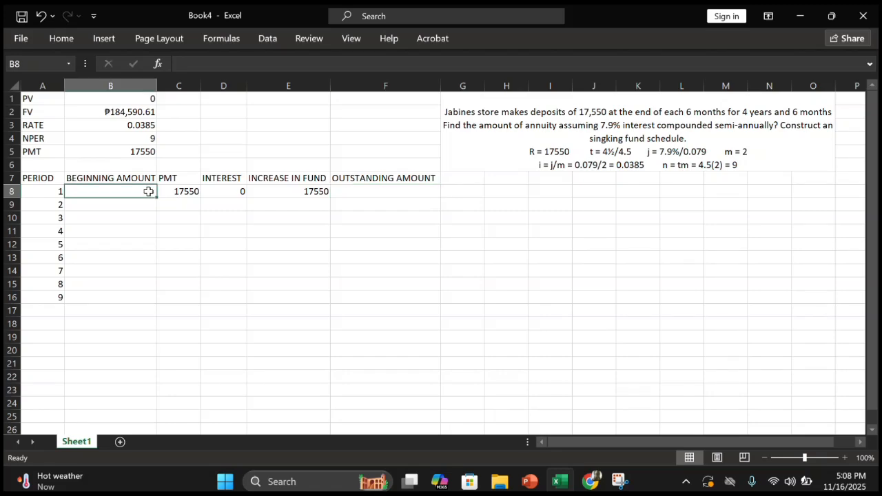
text(0)
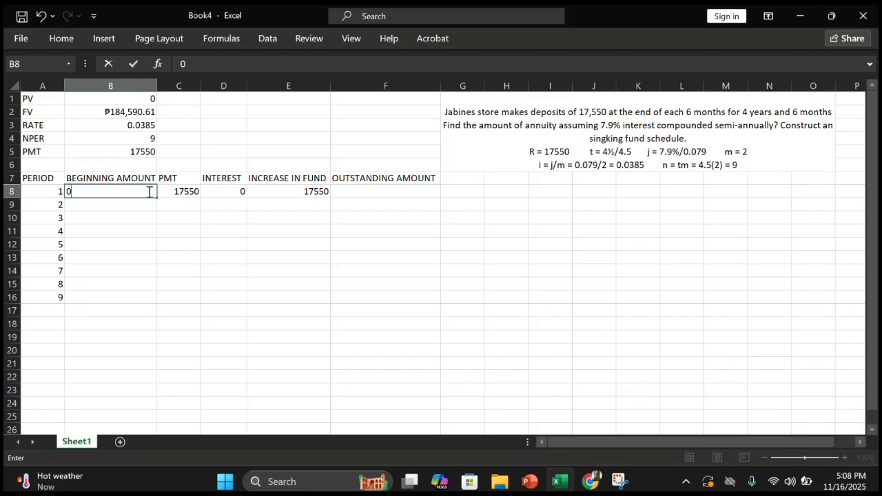
key(Return)
Calculate the period 1 outstanding amount in F8 with the formula =B8+E8.
click(381, 194)
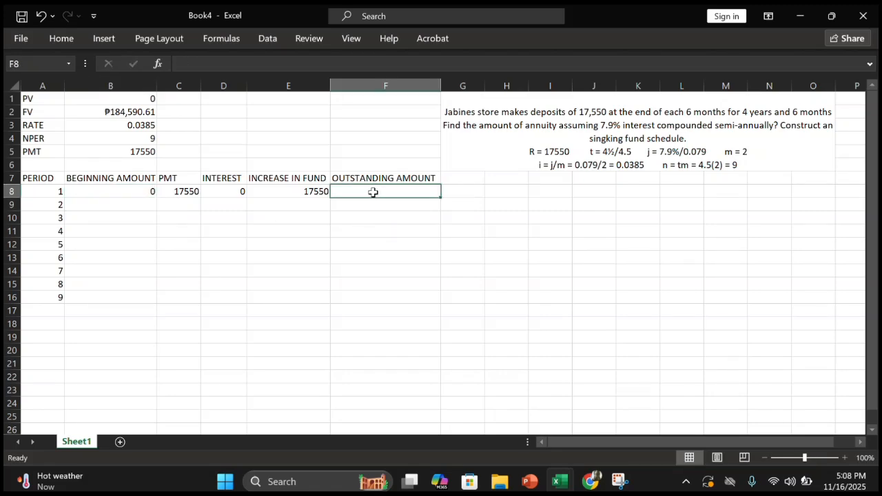
text(=)
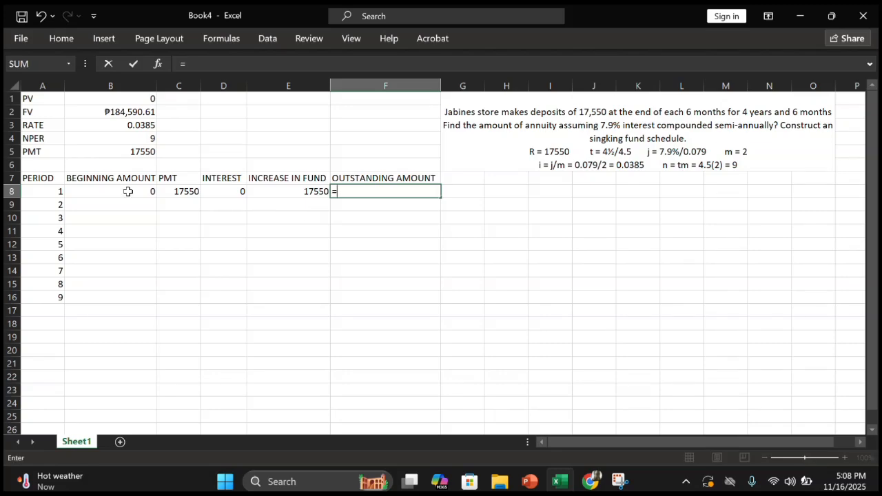
click(123, 190)
text(+)
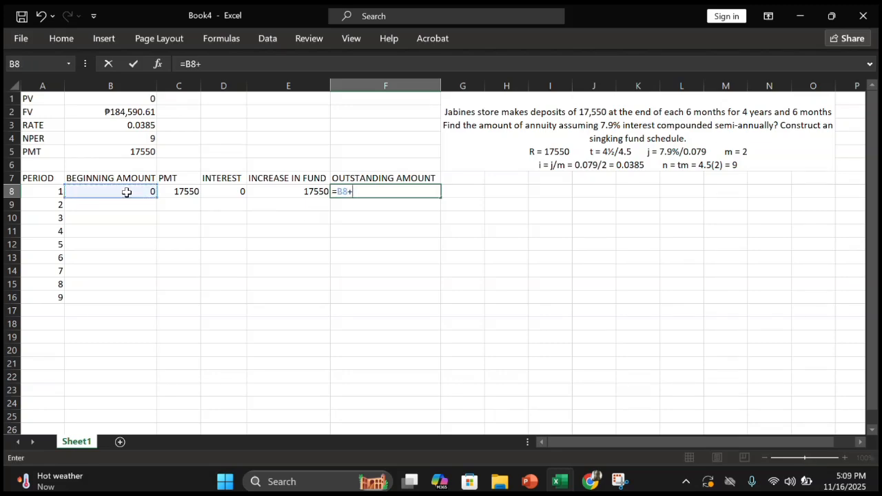
click(293, 192)
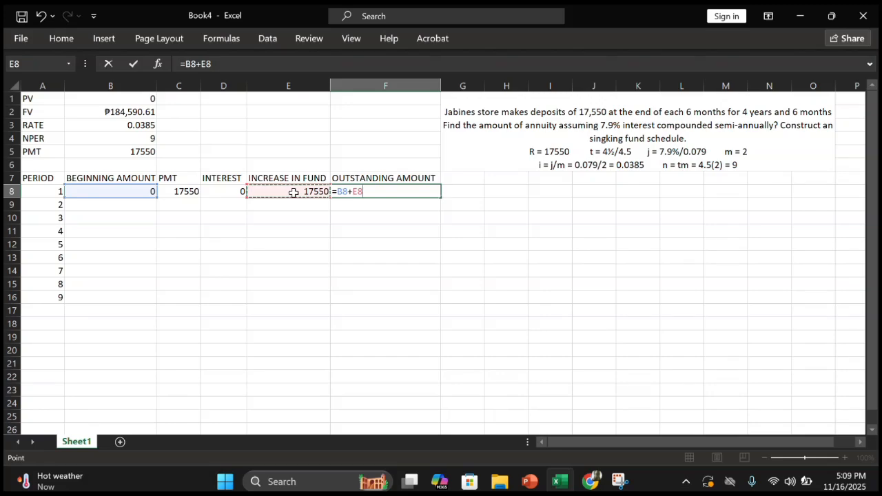
key(Return)
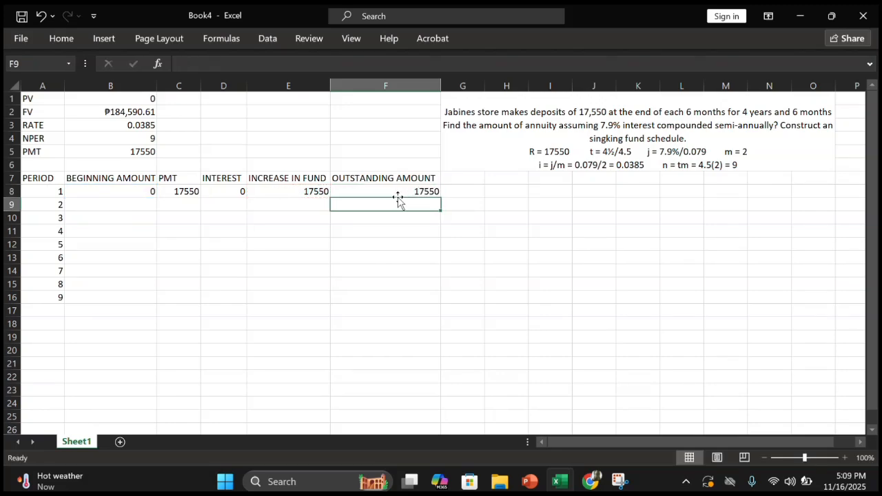
Link the period 2 beginning amount in B9 to the period 1 outstanding amount with =F8.
click(90, 208)
text(=)
click(379, 192)
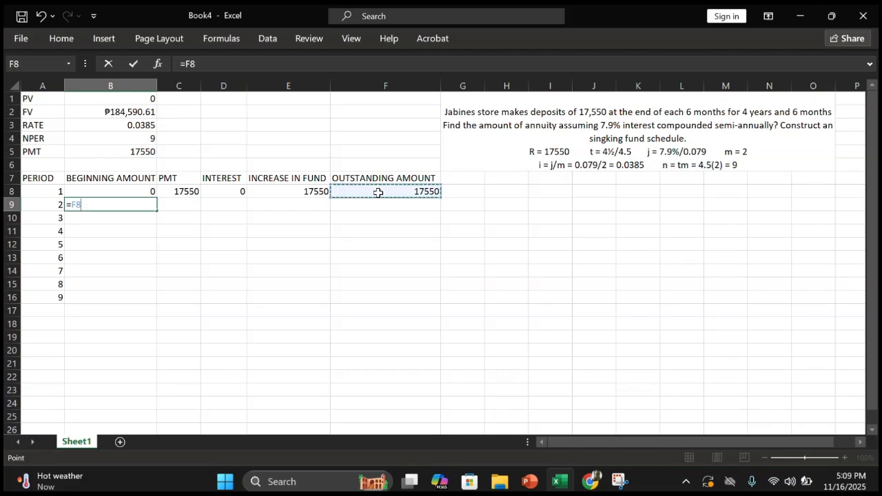
key(Return)
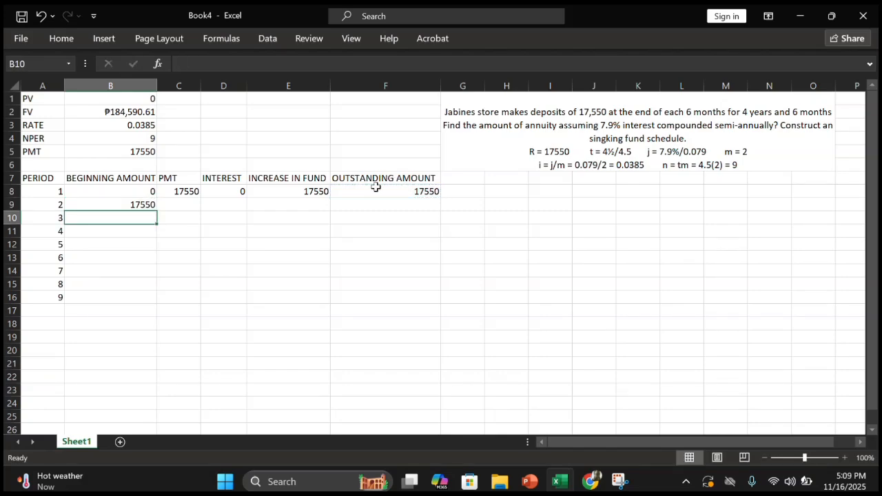
Link the period 2 PMT in C9 to the payment value with the absolute reference =$B$5.
click(175, 208)
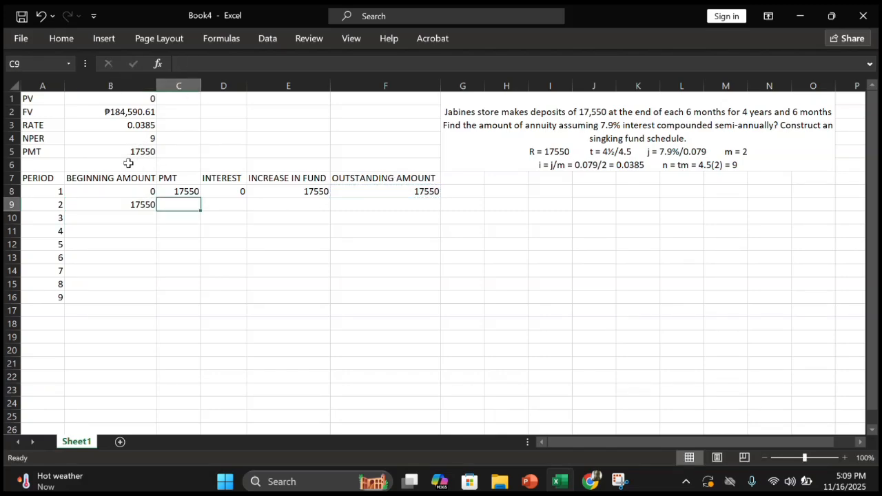
text(=)
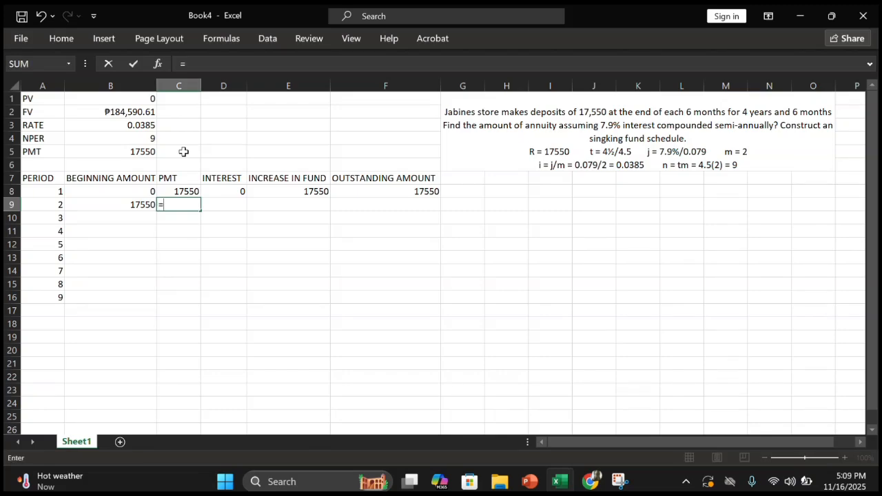
click(140, 153)
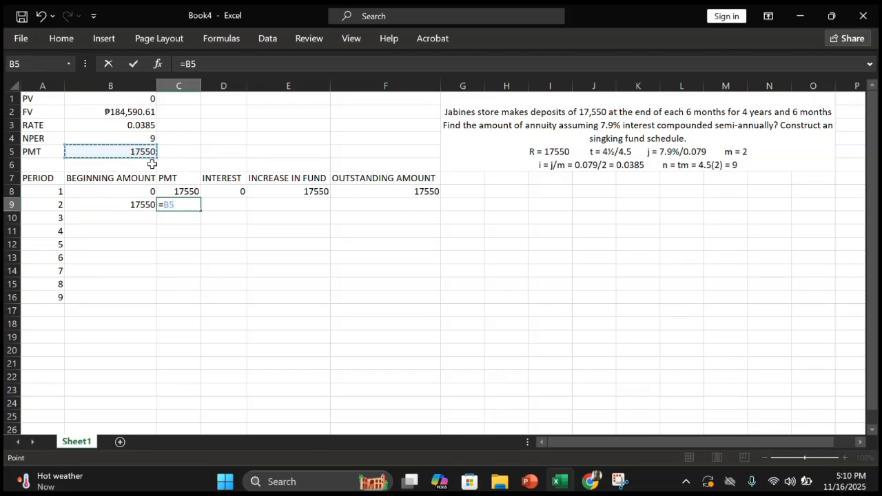
click(164, 204)
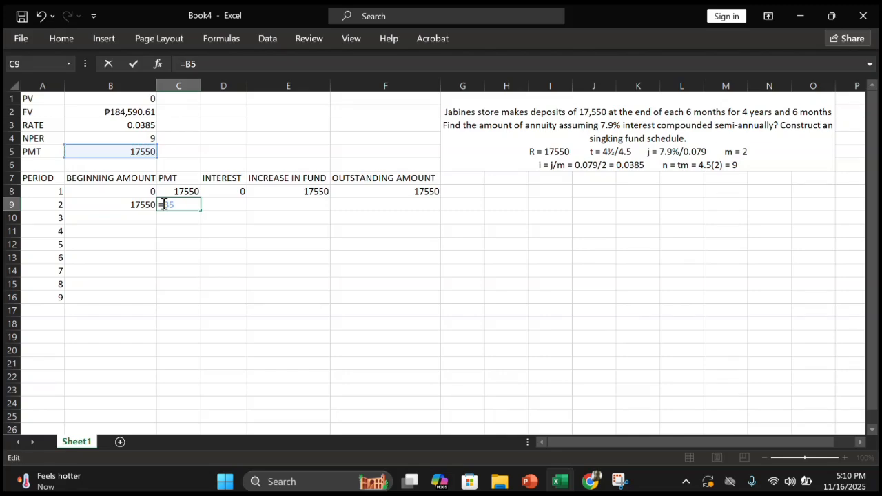
text($B$)
key(Return)
Calculate the period 2 interest in D9 with the formula =B9*$B$3, keeping the rate reference absolute.
click(224, 205)
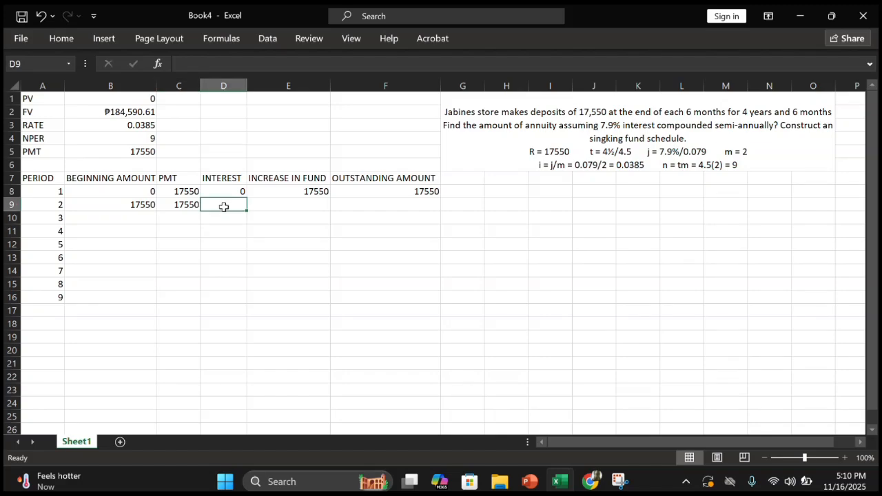
text(=)
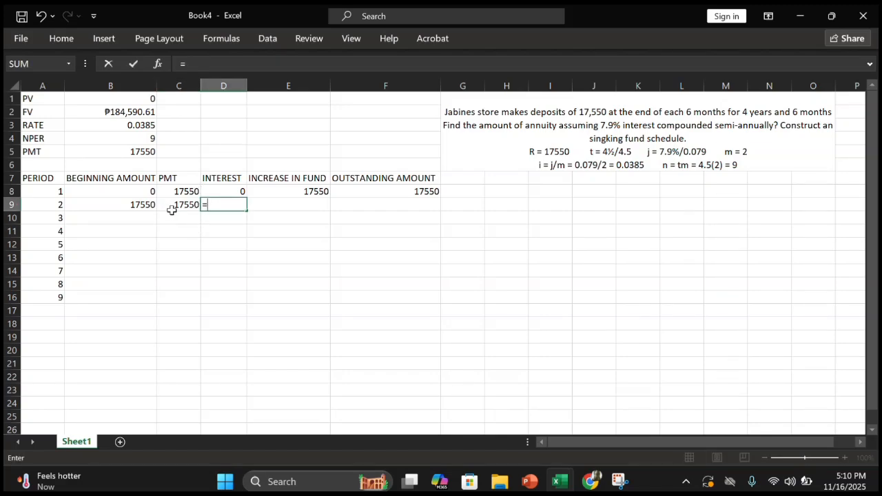
click(147, 207)
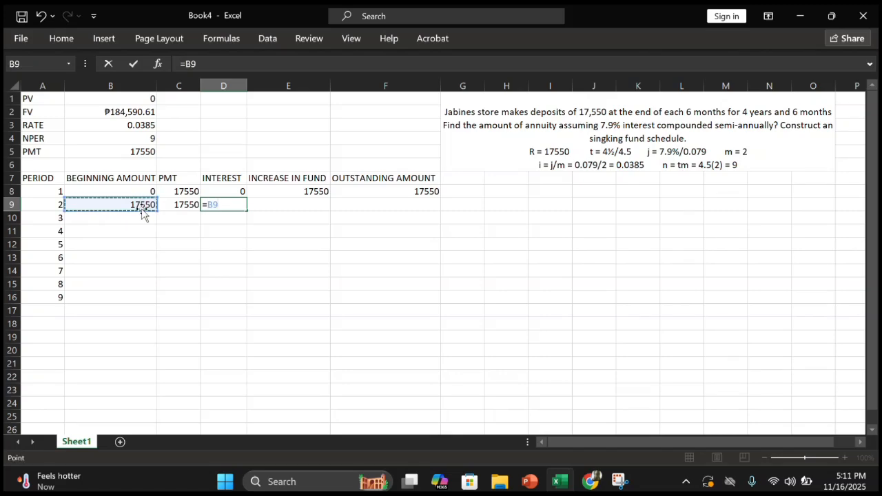
text(*)
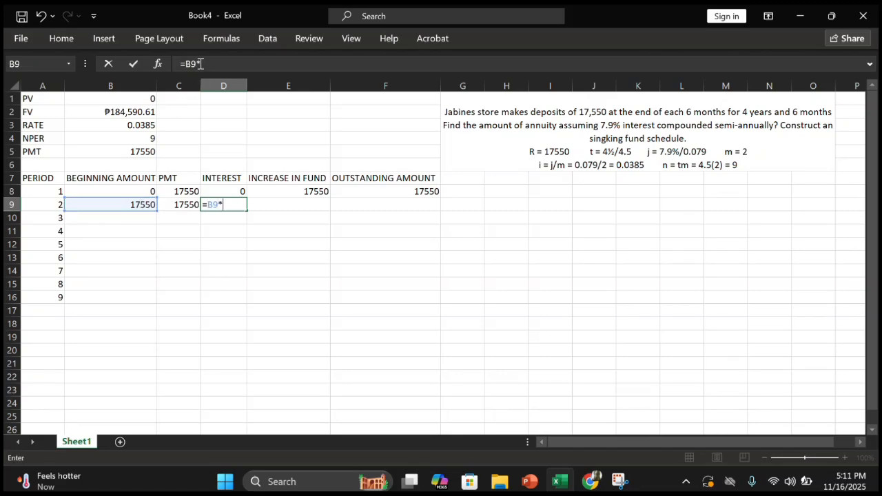
click(137, 124)
key(Left)
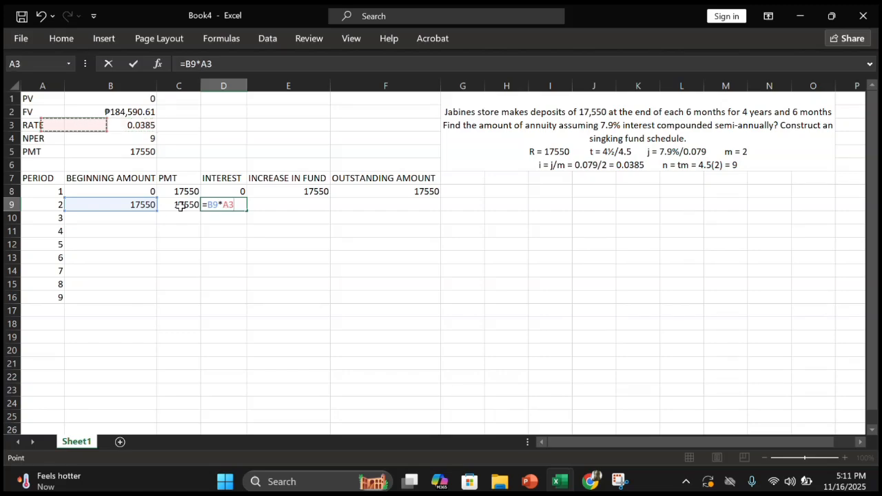
key(Right)
click(223, 203)
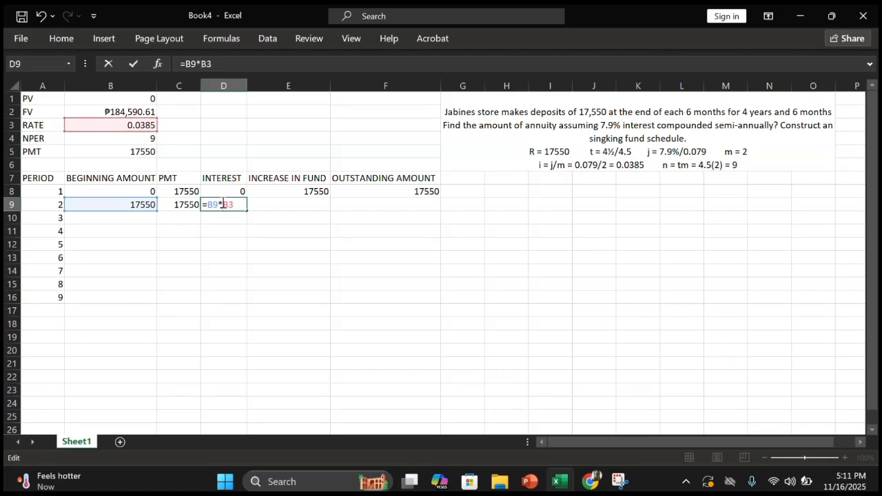
text($)
text($)
key(Return)
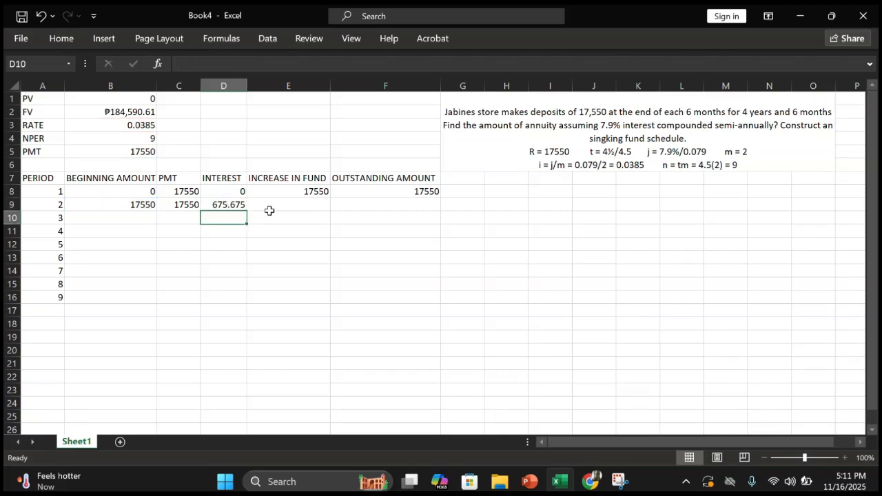
Calculate the period 2 increase in fund in E9 with the formula =C9+D9.
click(278, 204)
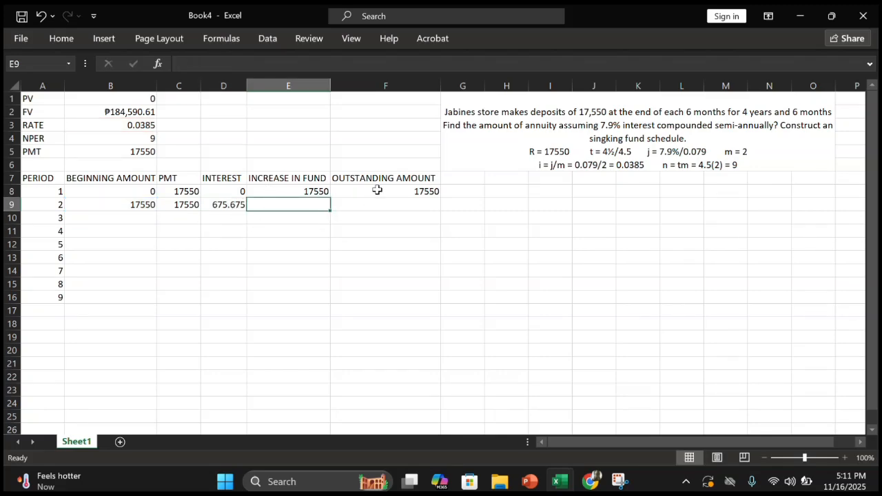
text(=)
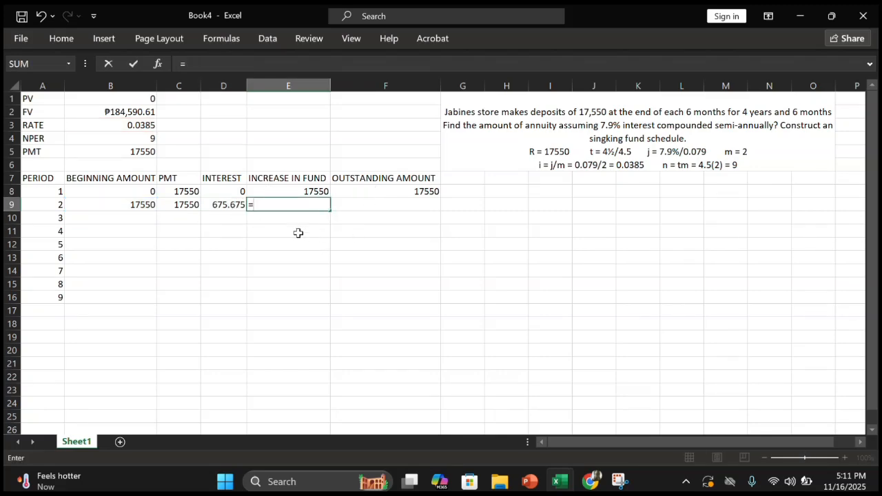
click(188, 204)
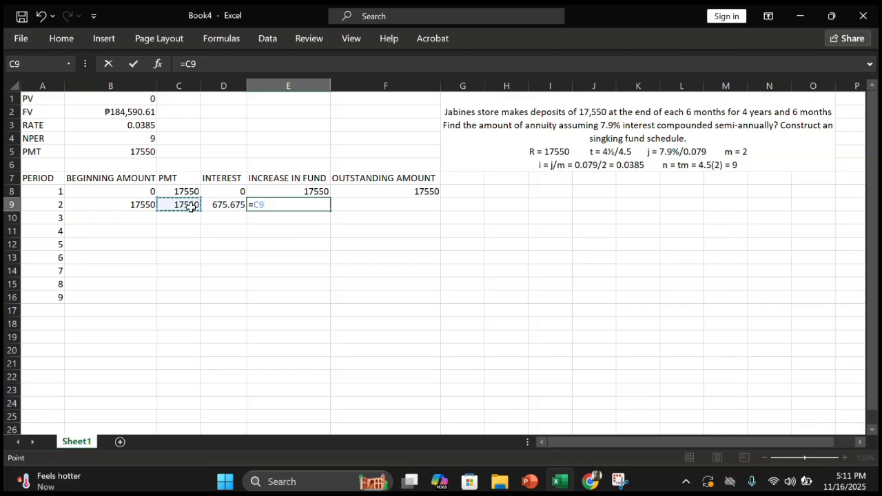
text(+)
click(229, 204)
key(Return)
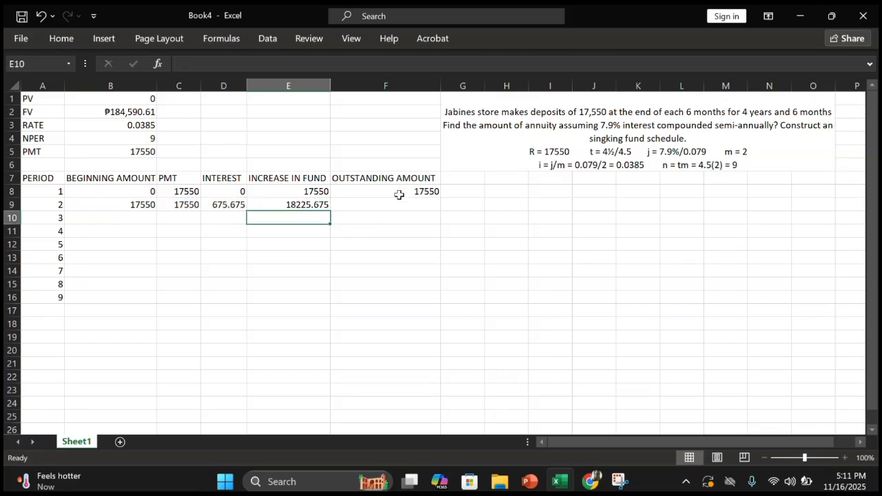
Calculate the period 2 outstanding amount in F9 with the formula =B9+E9.
click(390, 209)
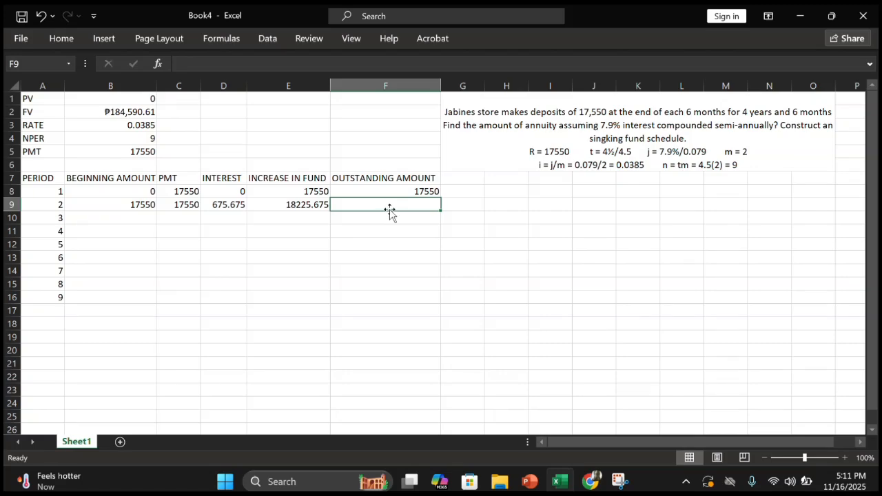
text(=)
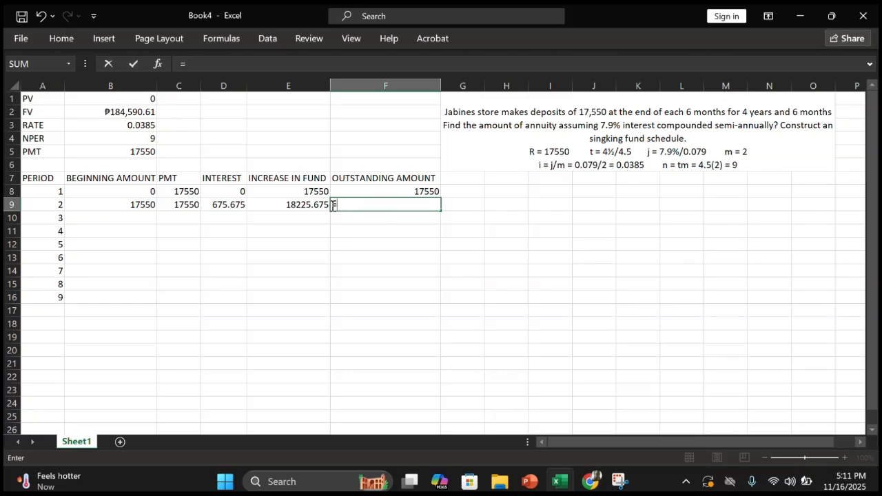
click(153, 212)
text(+)
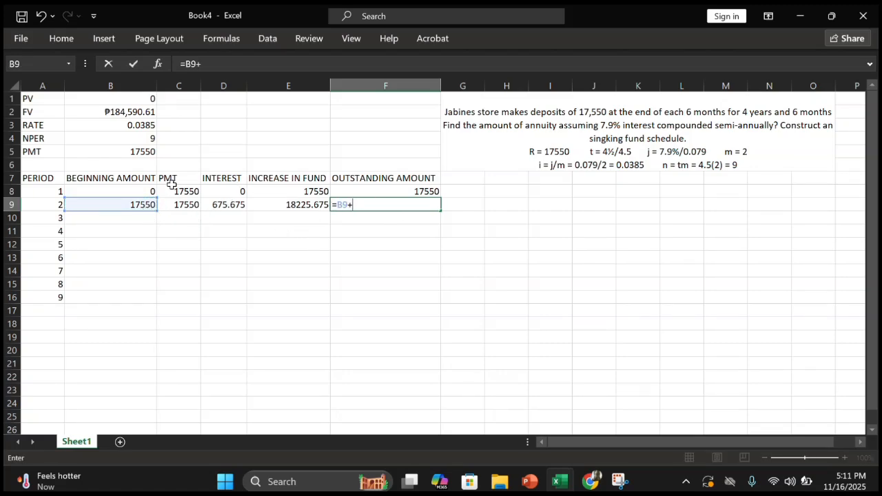
click(257, 206)
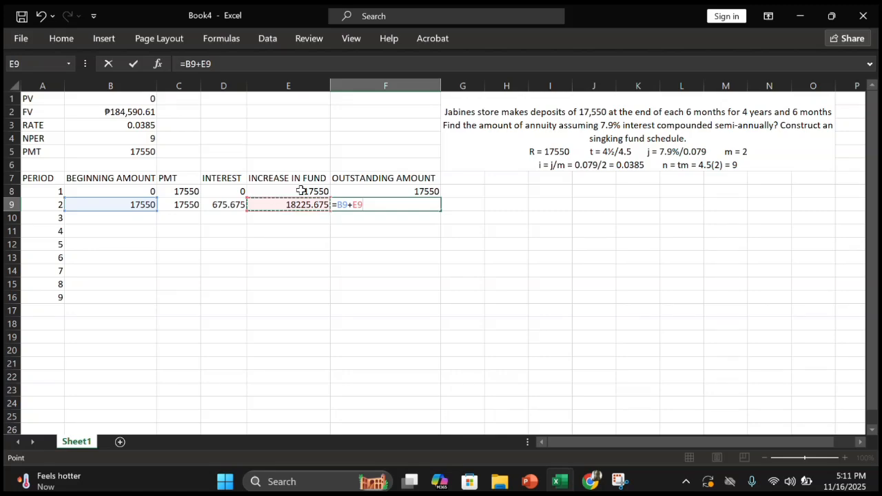
key(Return)
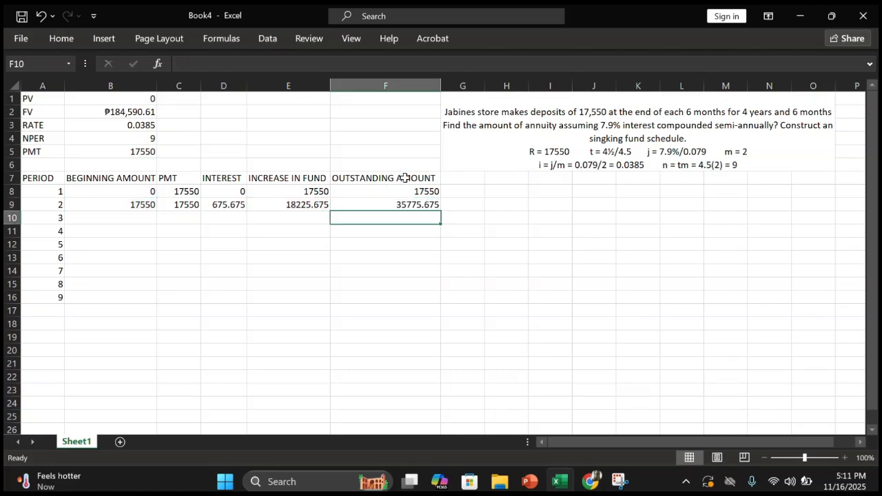
Fill the period 2 formulas in B9:F9 down through row 16 to complete the schedule to period 9.
click(123, 206)
click(110, 216)
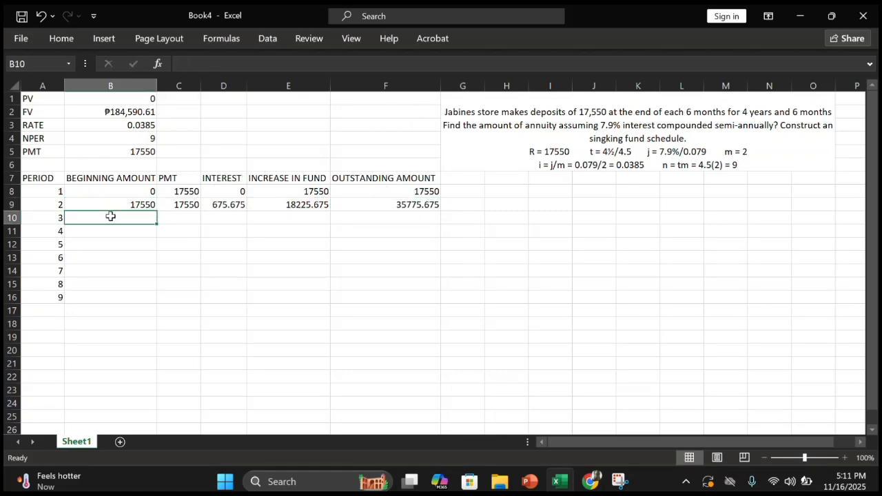
click(117, 202)
drag(122, 205, 442, 299)
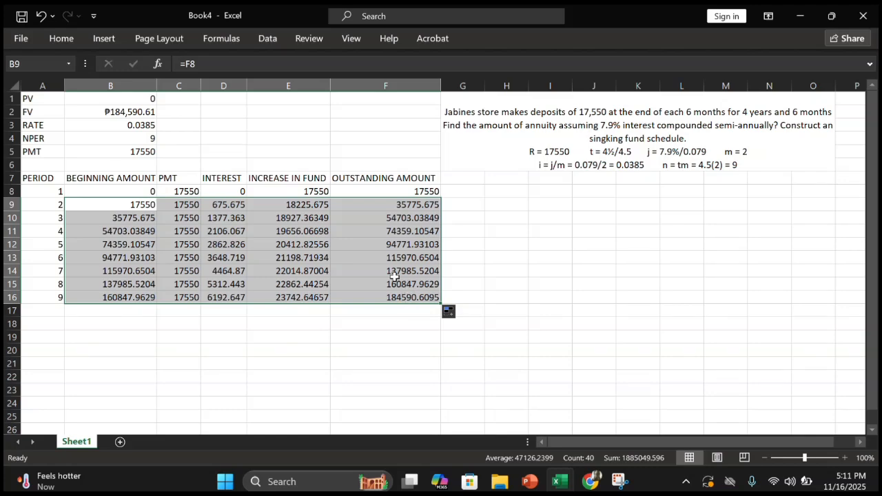
click(300, 320)
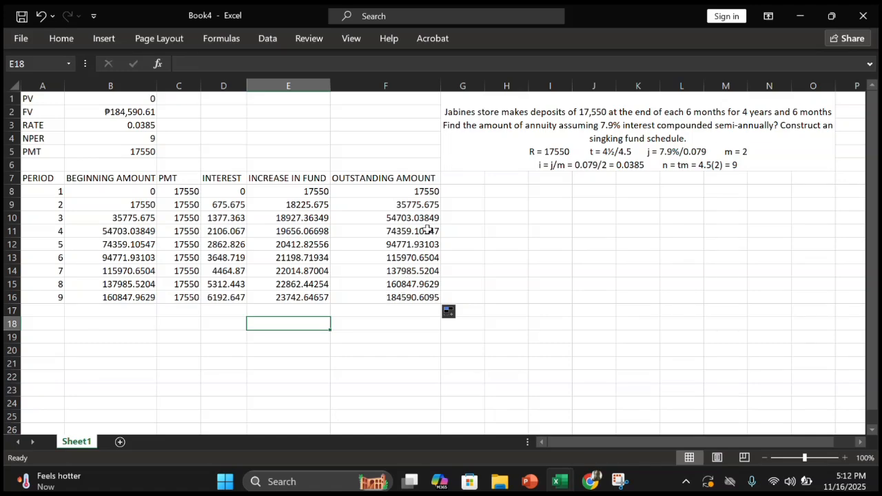
scroll(383, 226, down, 1)
scroll(375, 247, up, 1)
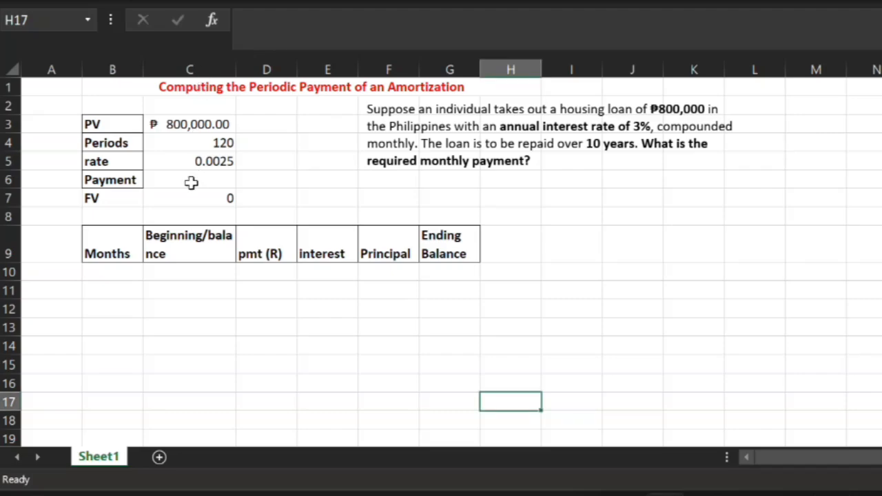
Calculate the monthly loan payment in C6 with the formula =PMT(C5,C4,-C3,C7,0), using end-of-period payments.
double_click(193, 182)
text(=)
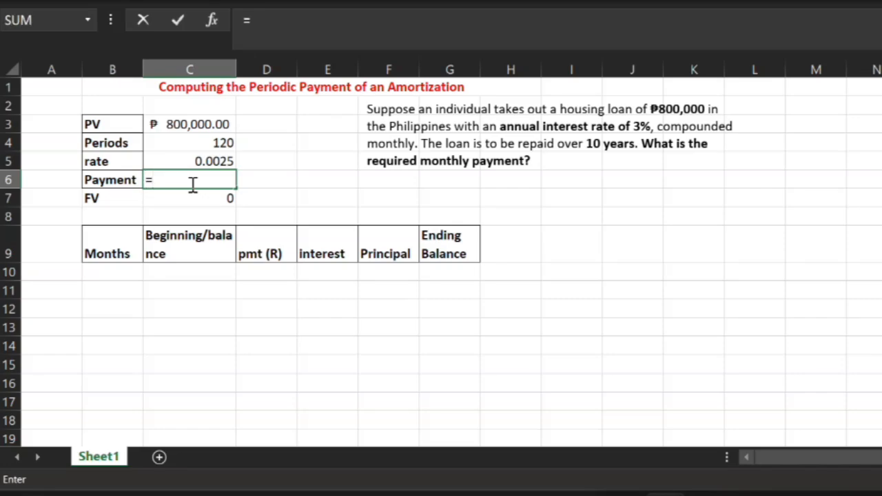
text(pmt)
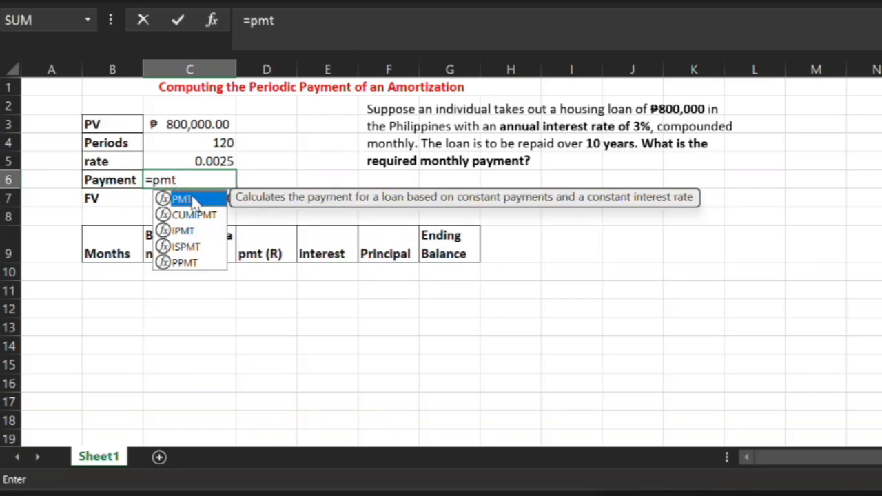
double_click(182, 199)
click(207, 160)
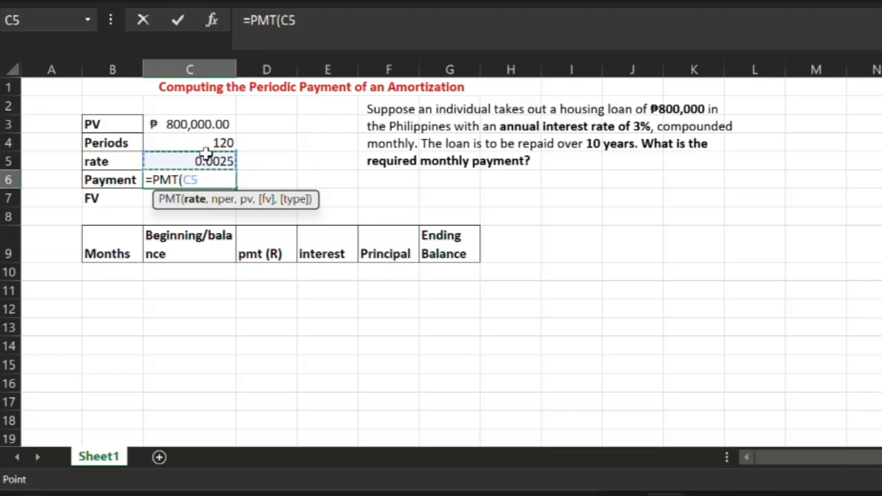
text(,)
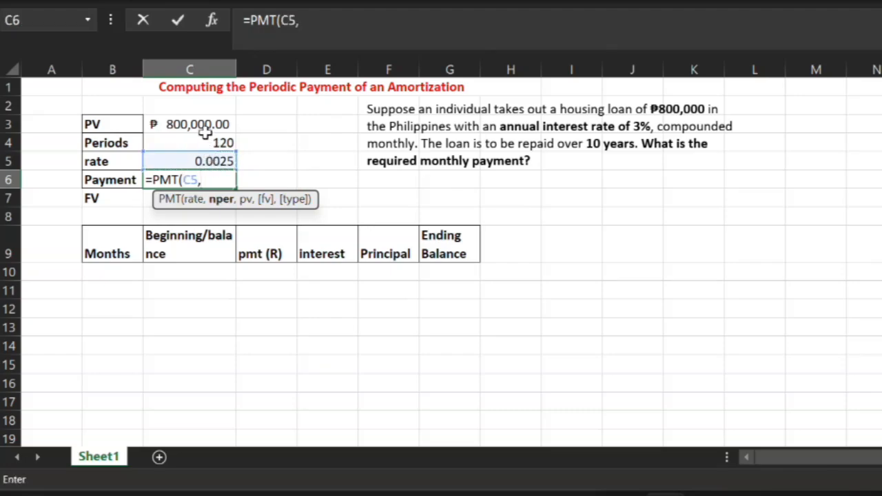
click(204, 147)
text(,)
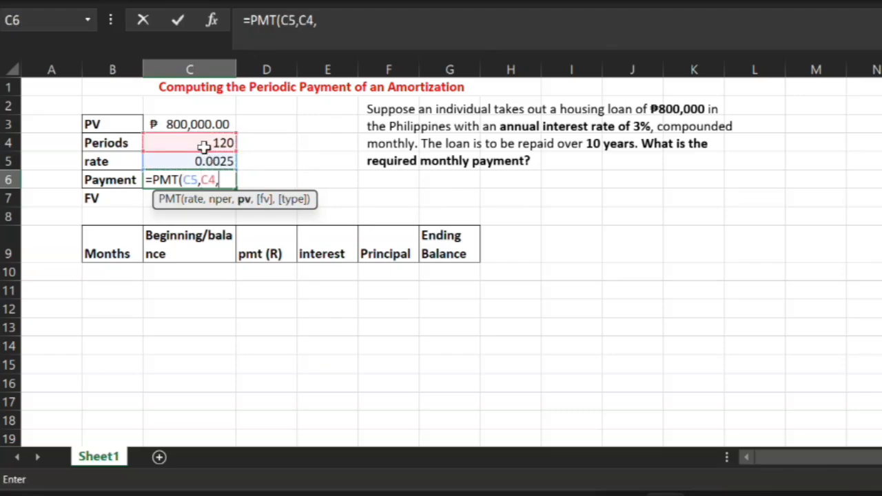
click(201, 124)
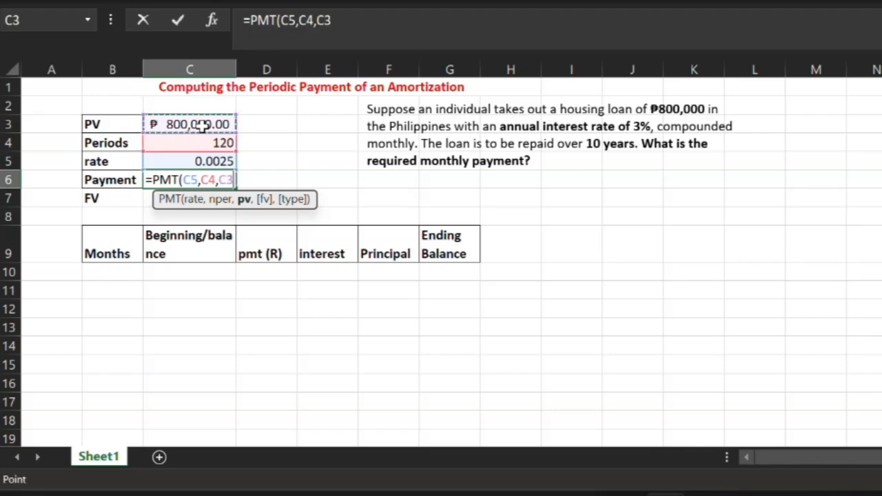
click(221, 180)
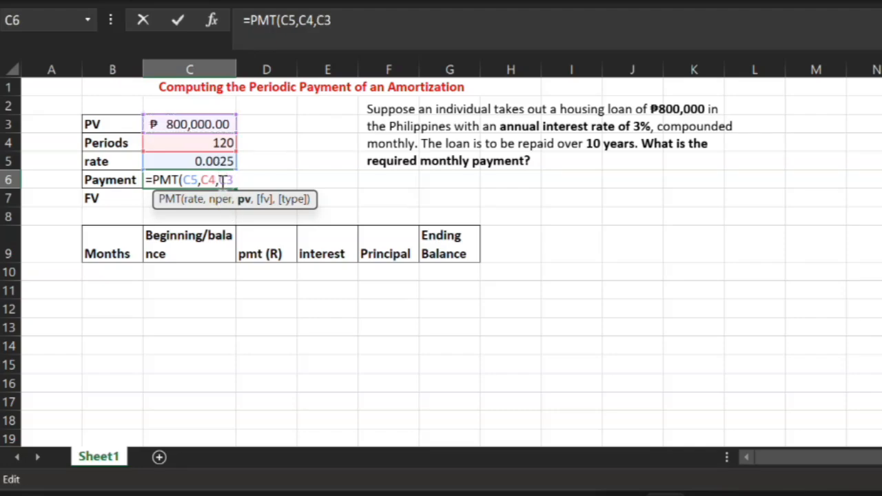
text(-C3)
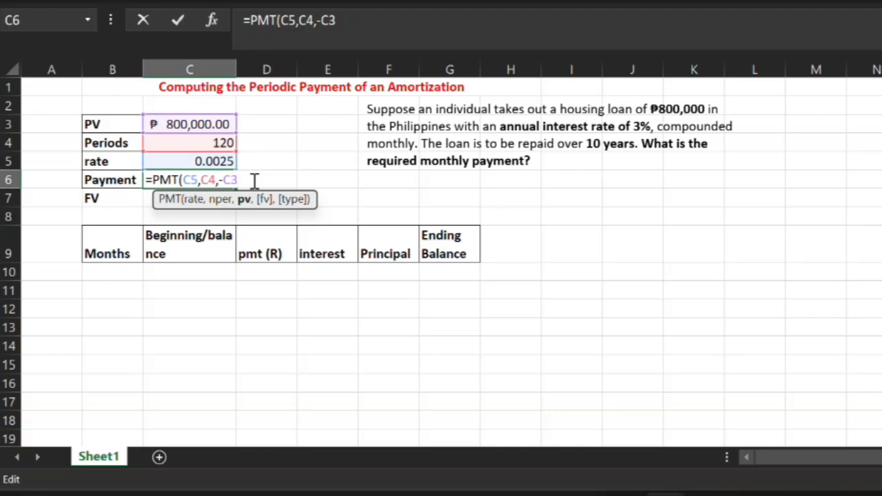
text(,)
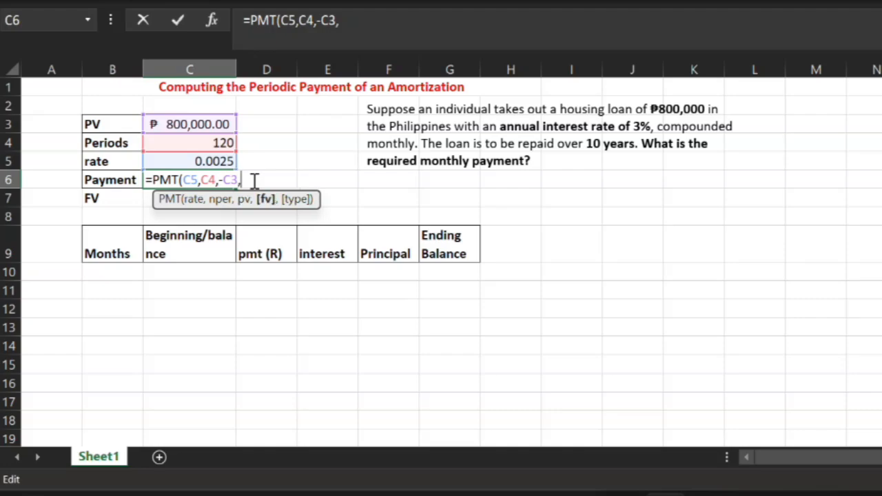
click(147, 201)
text(-)
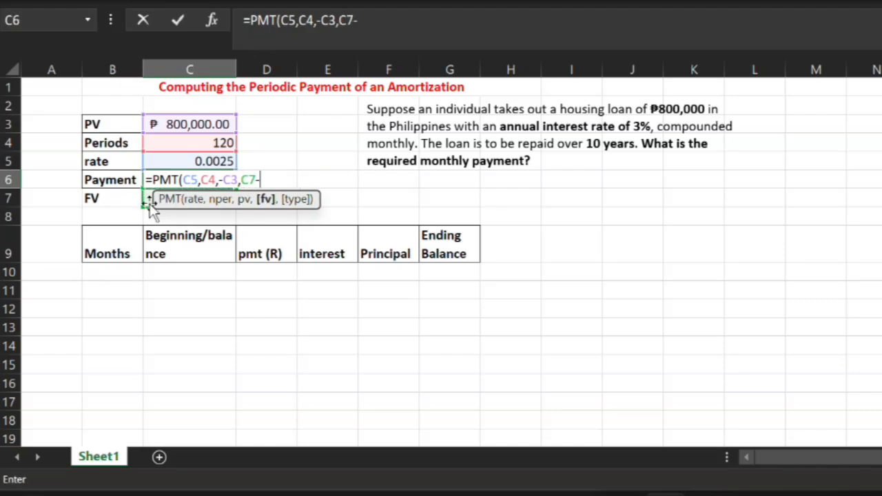
key(BackSpace)
text(,)
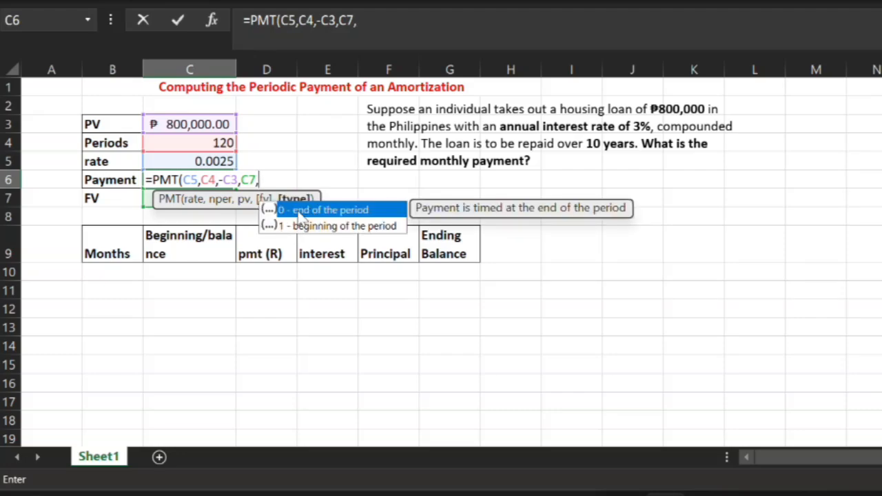
text(0))
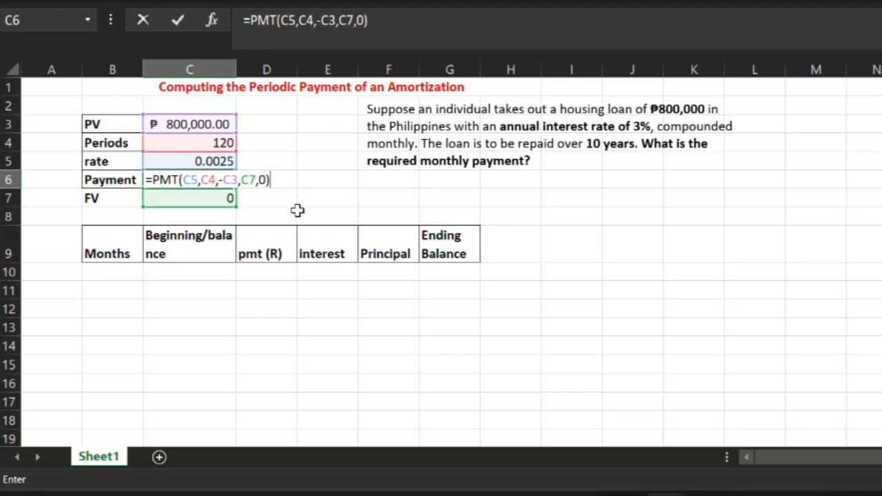
key(Return)
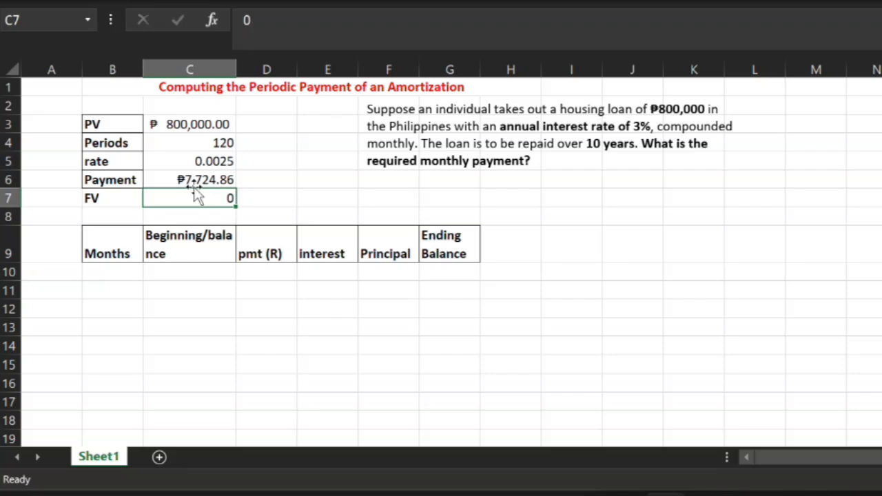
click(186, 402)
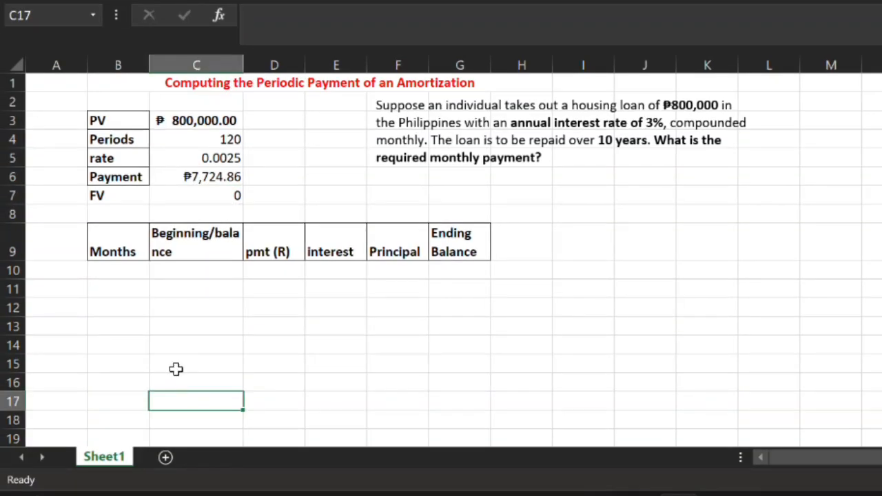
Number the Months column from B10 down to month 120 with the formula =SEQUENCE(120).
click(125, 276)
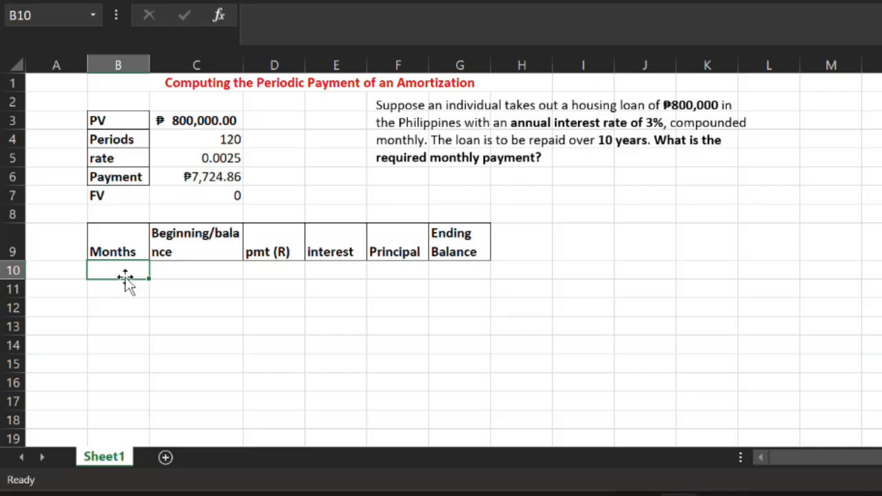
text(=)
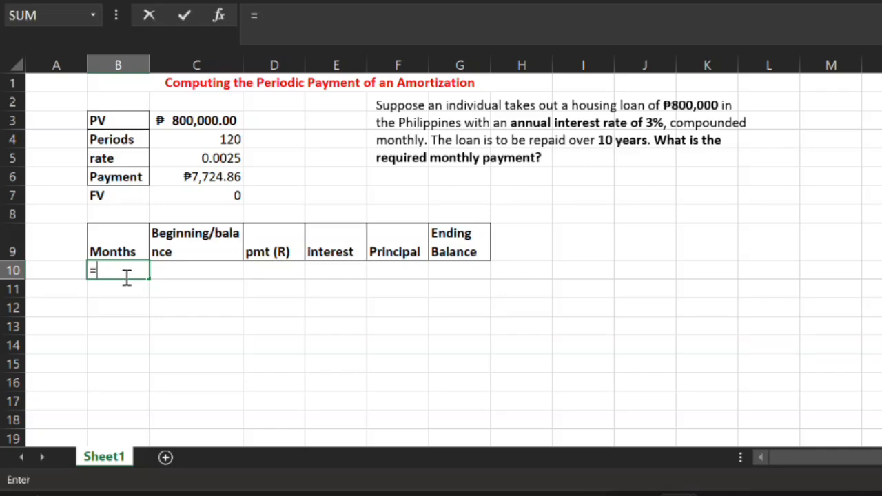
text(seq)
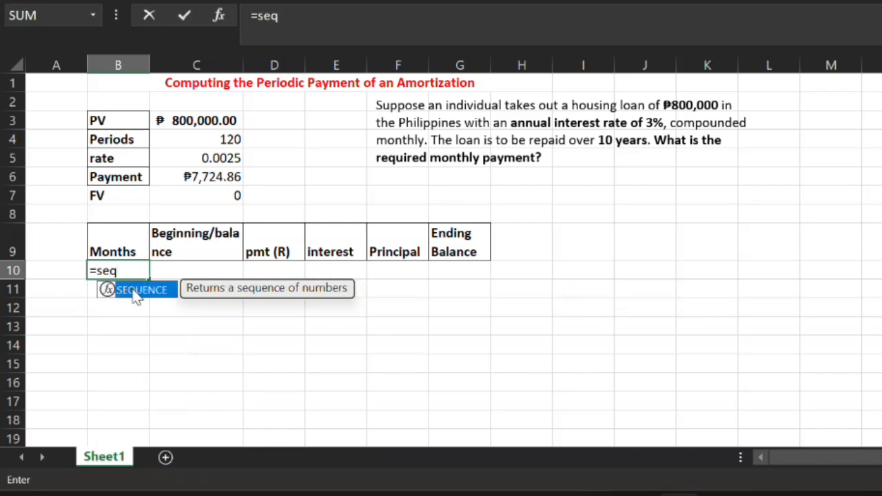
double_click(134, 290)
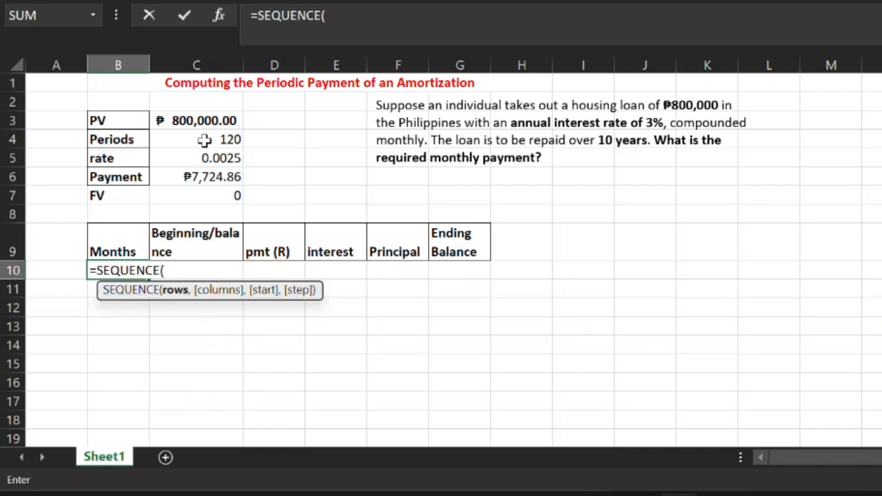
text(120)
key(Return)
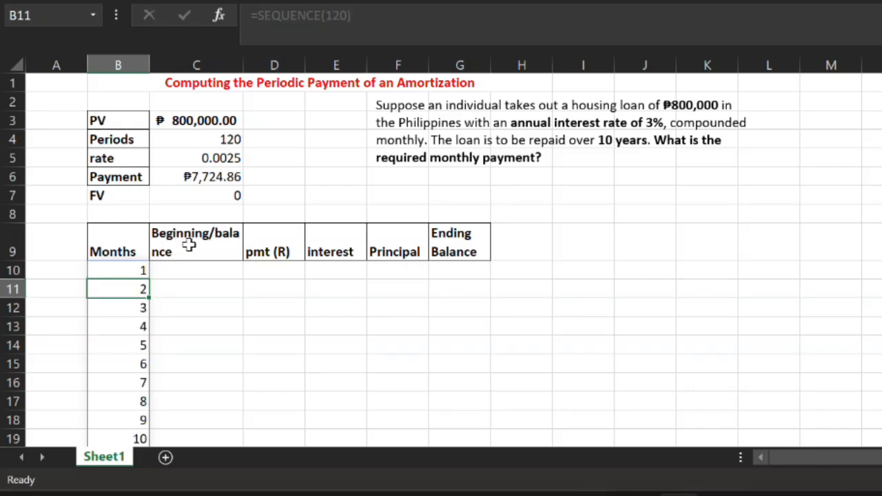
Set the month 1 beginning balance in C10 to the loan's present value with the formula =C3.
click(192, 120)
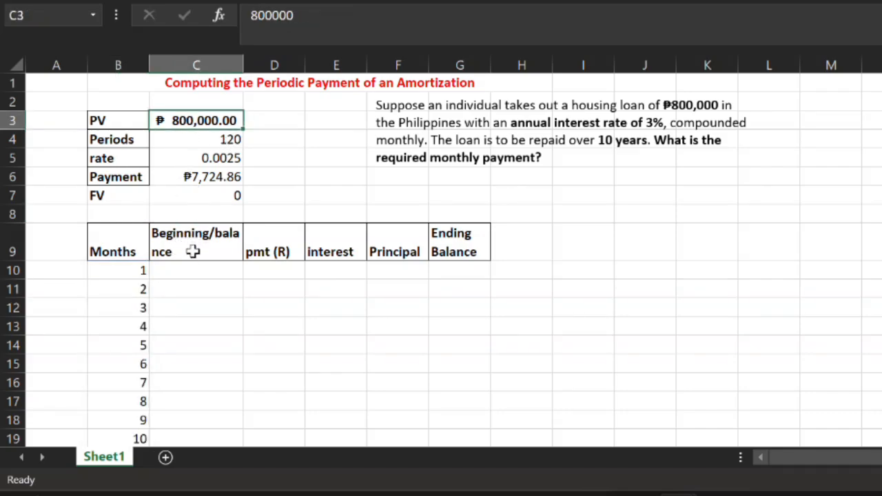
click(192, 273)
double_click(192, 272)
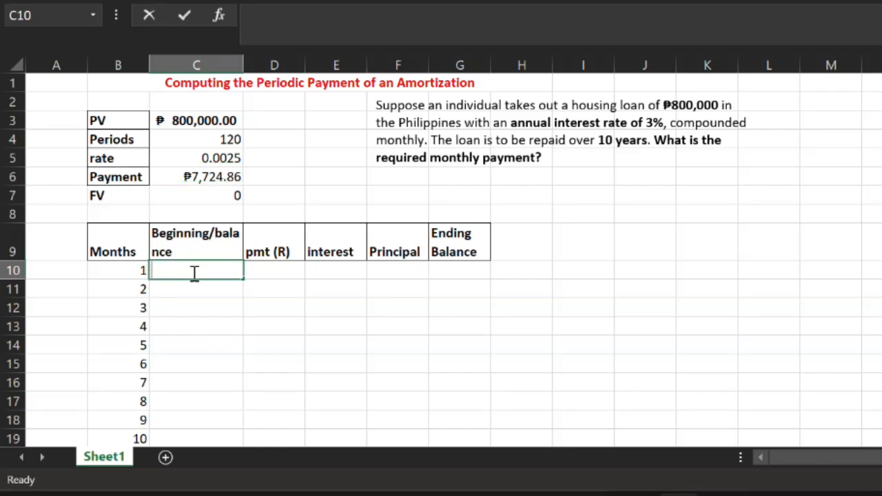
text(=)
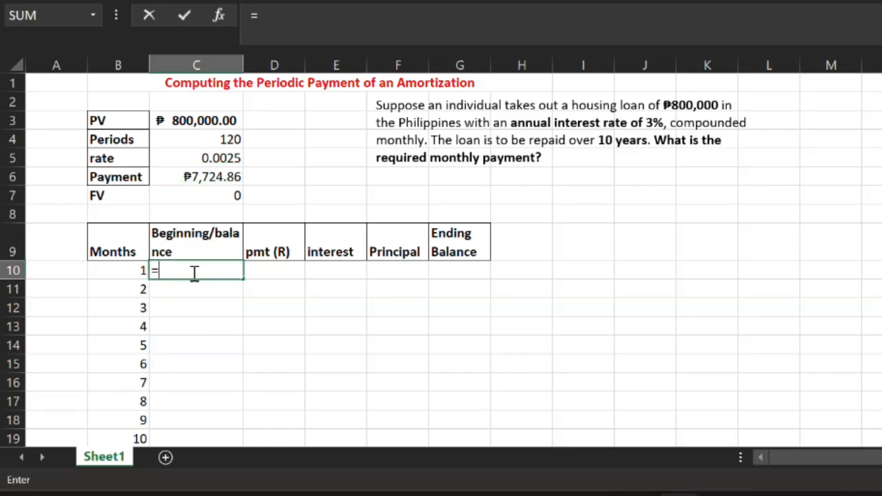
click(196, 122)
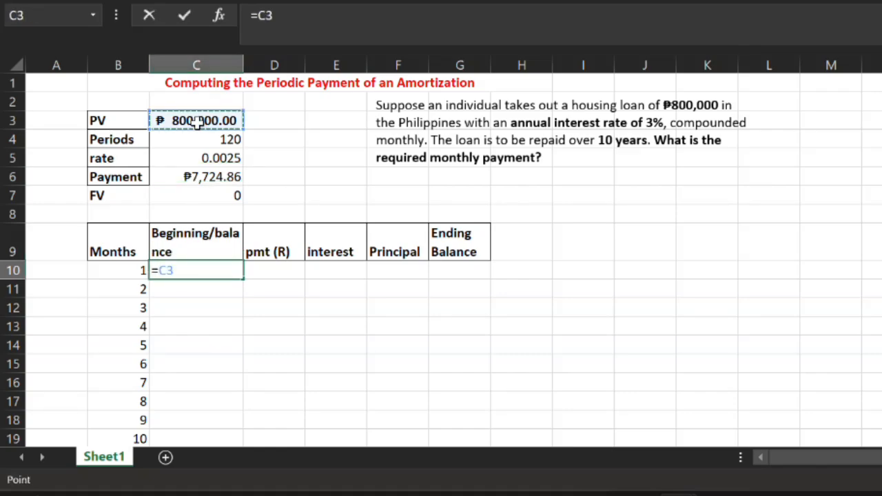
key(Return)
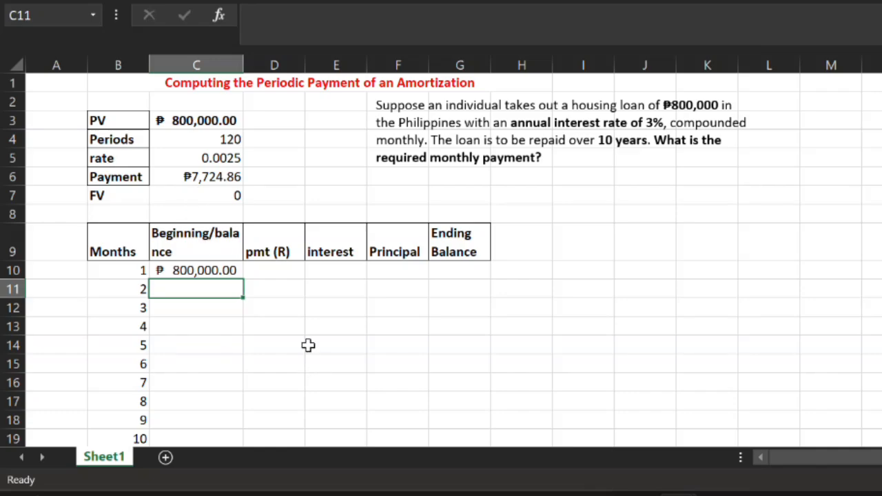
Set the month 1 payment in D10 to the computed periodic payment with the formula =C6.
click(272, 274)
text(=)
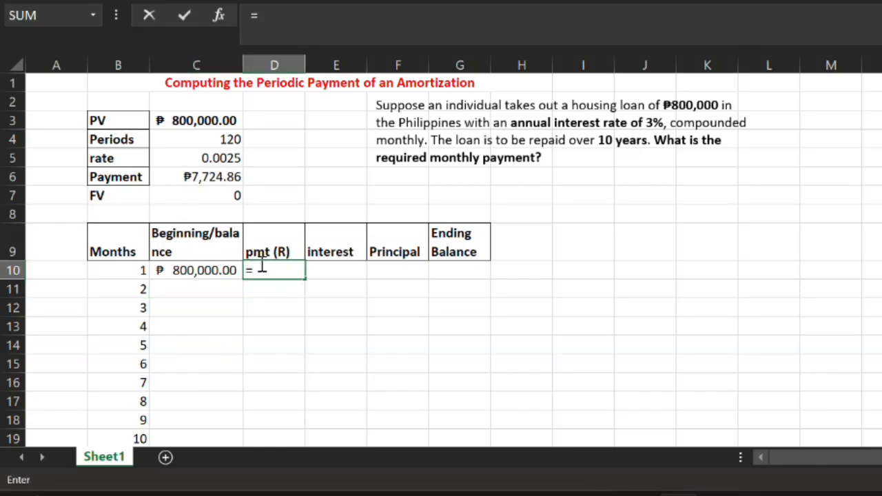
click(216, 183)
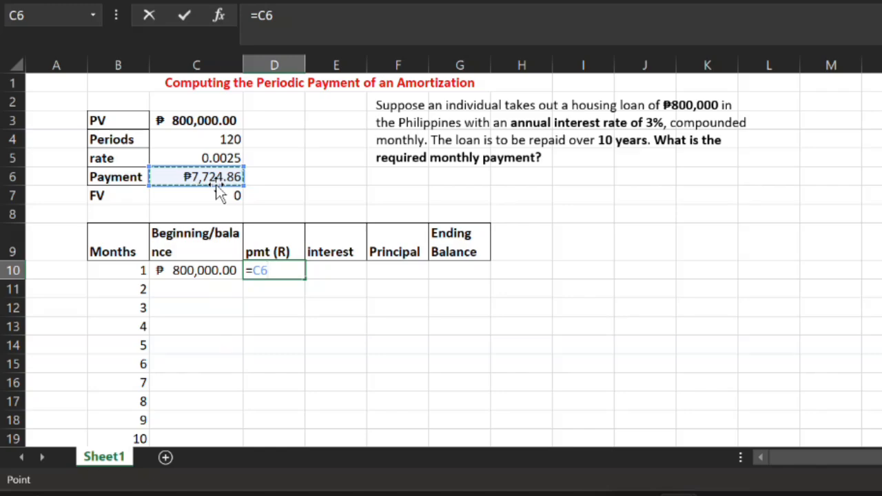
key(Return)
Calculate the month 1 interest in E10 with the formula =C10*C5.
click(324, 270)
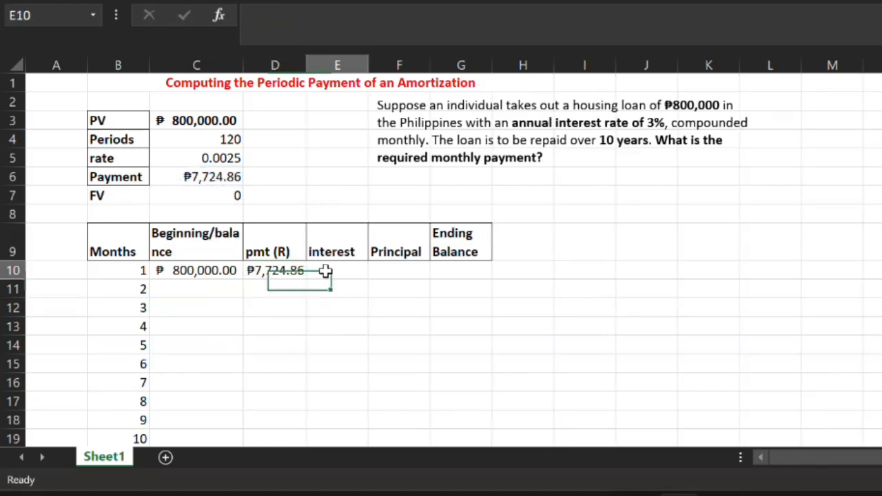
click(219, 270)
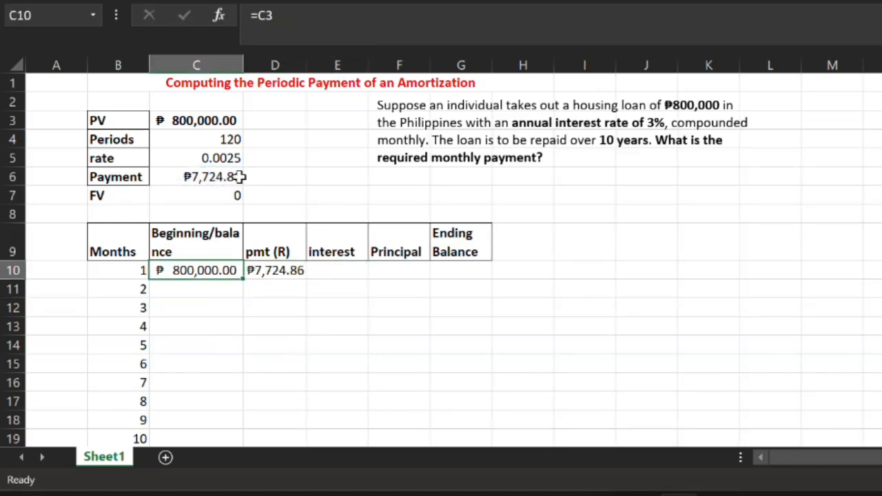
click(334, 270)
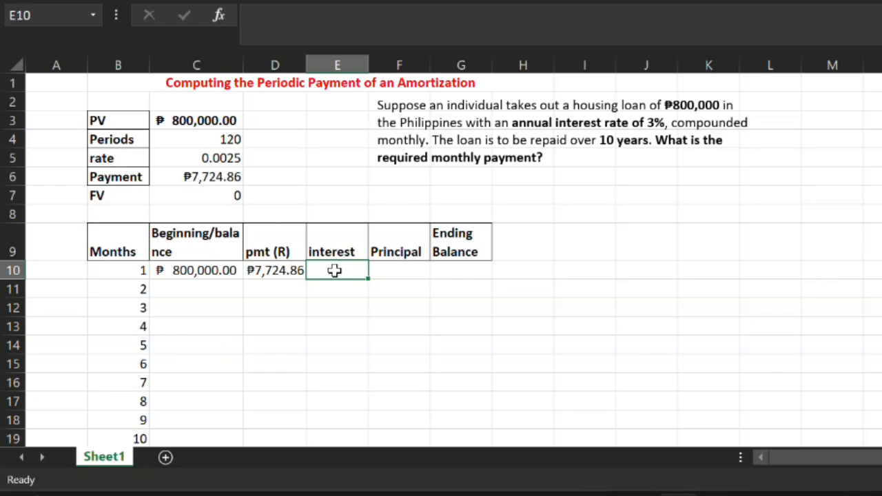
text(=)
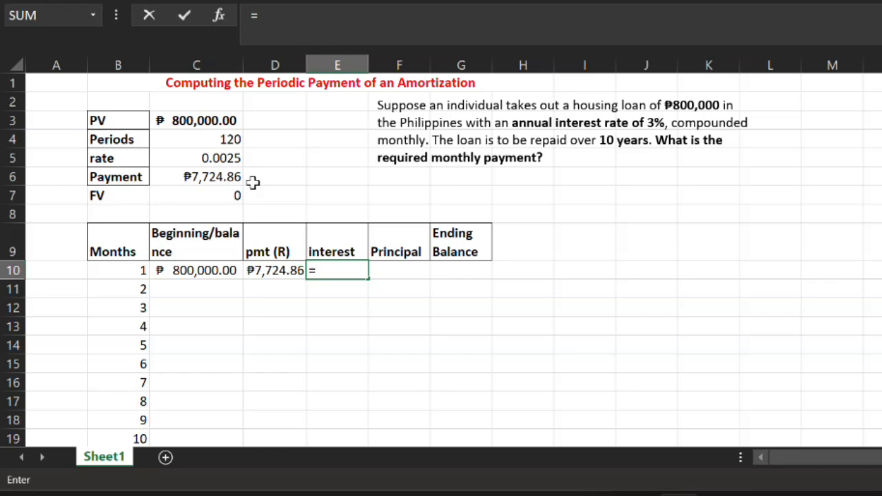
click(210, 122)
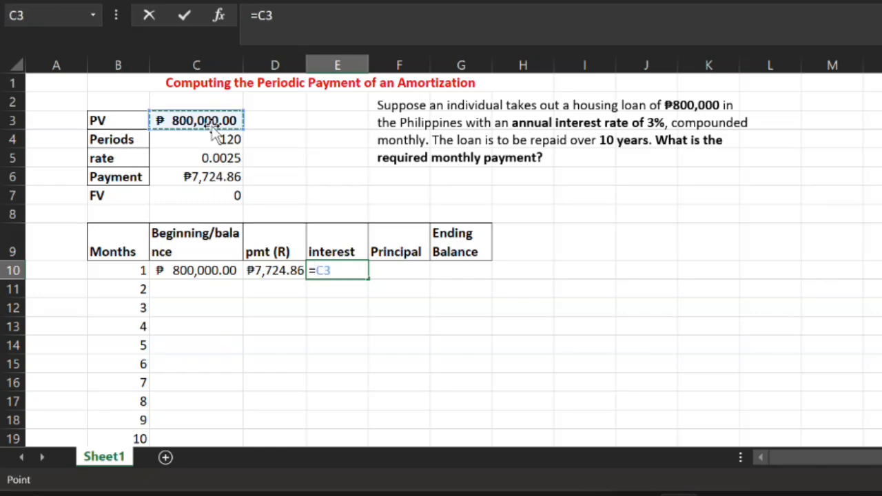
click(224, 270)
text(-)
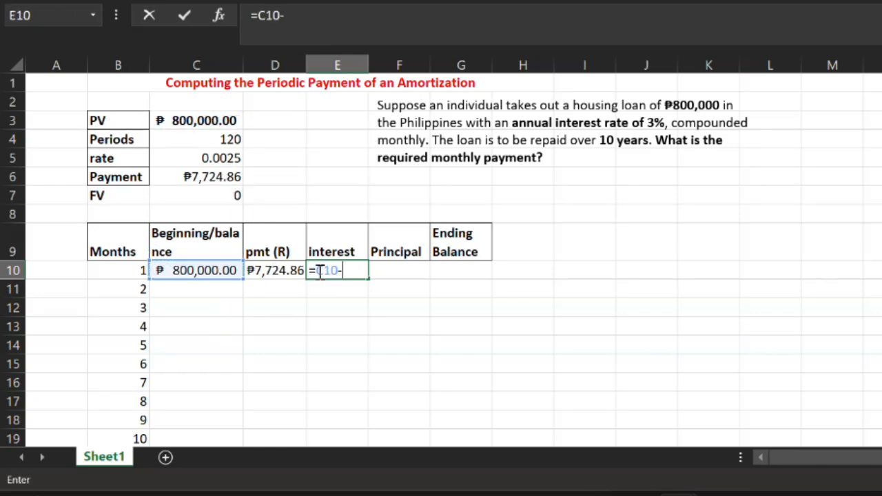
key(BackSpace)
text(*)
click(205, 158)
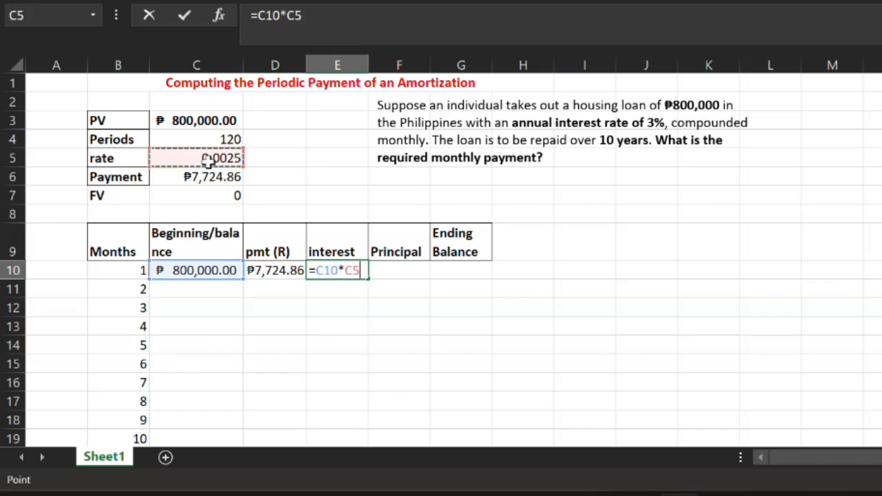
key(Return)
Calculate the month 1 principal in F10 as payment minus interest with the formula =D10-E10.
click(408, 272)
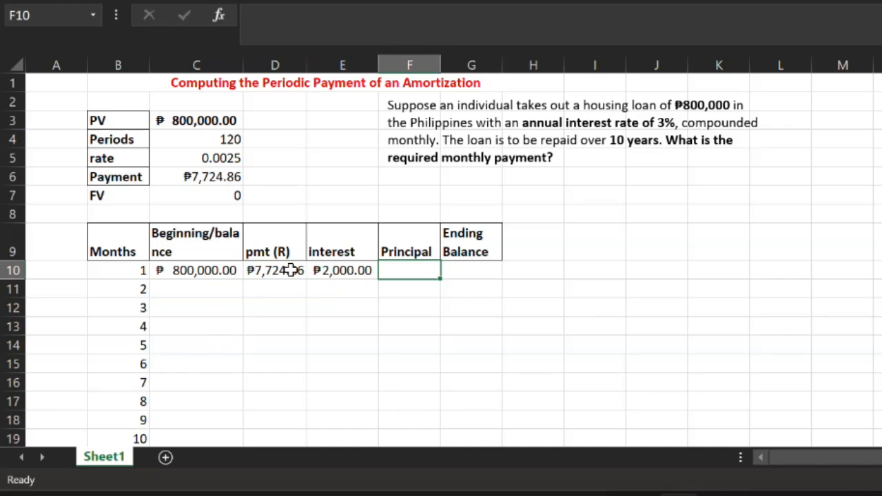
text(=)
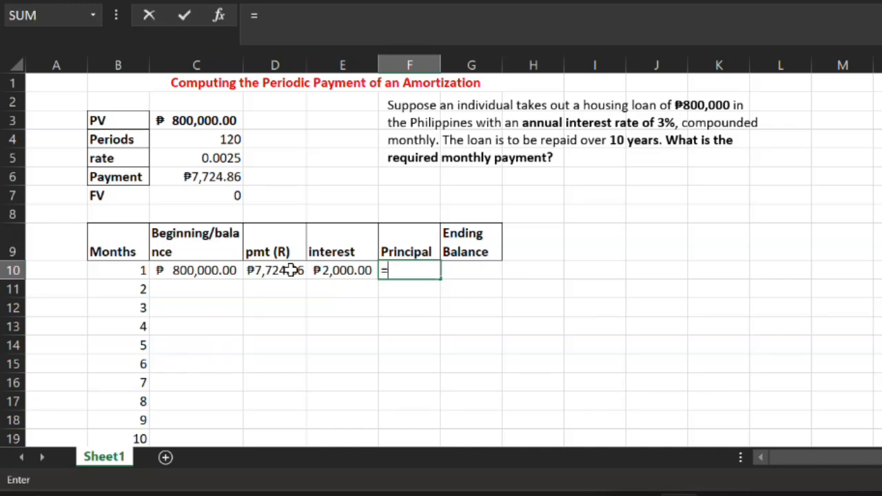
click(293, 271)
text(-)
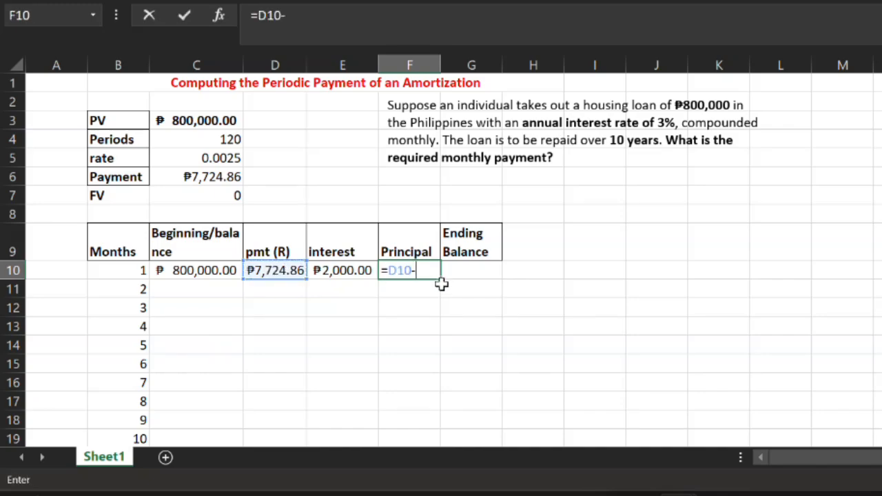
click(364, 271)
key(Return)
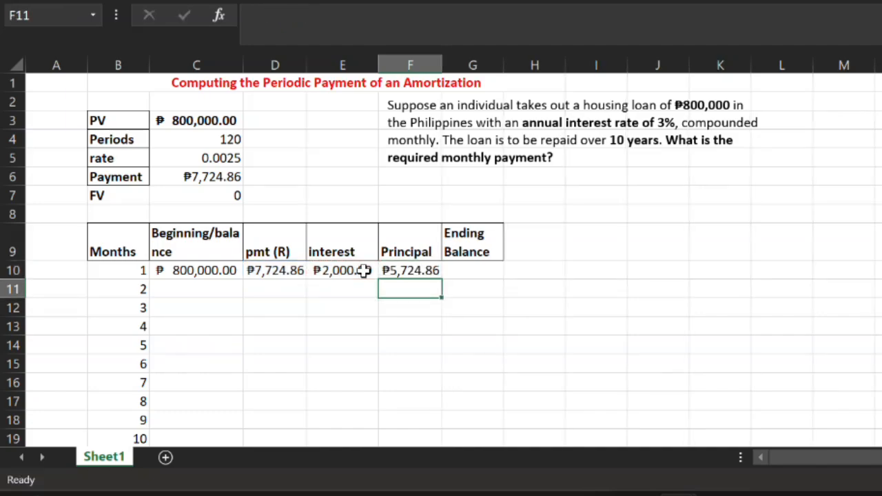
Calculate the month 1 ending balance in G10 as beginning balance minus principal with the formula =C10-F10.
click(446, 270)
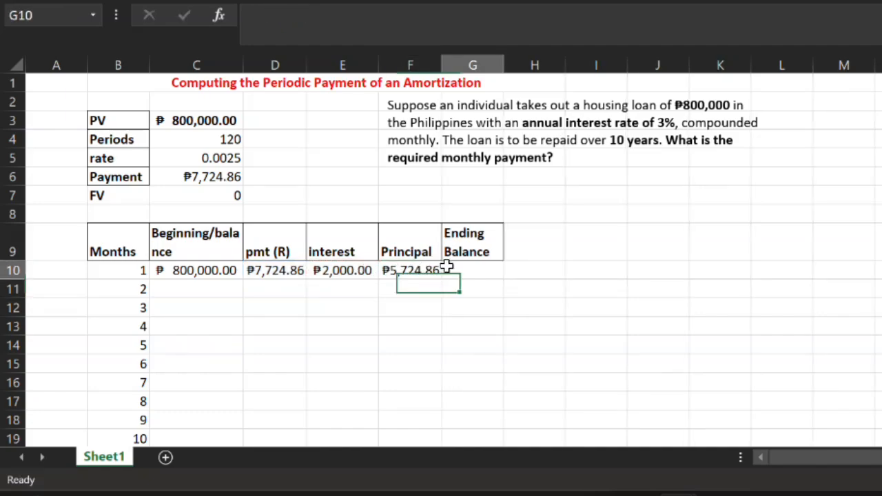
click(218, 271)
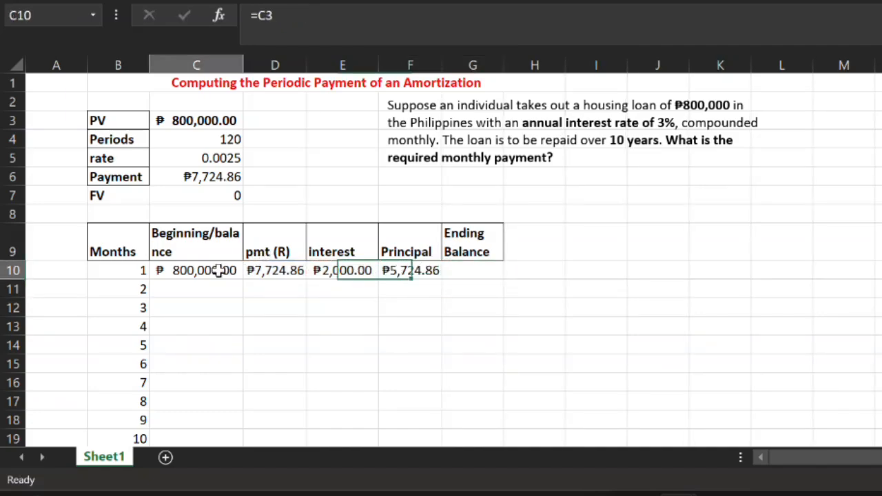
click(449, 272)
text(=)
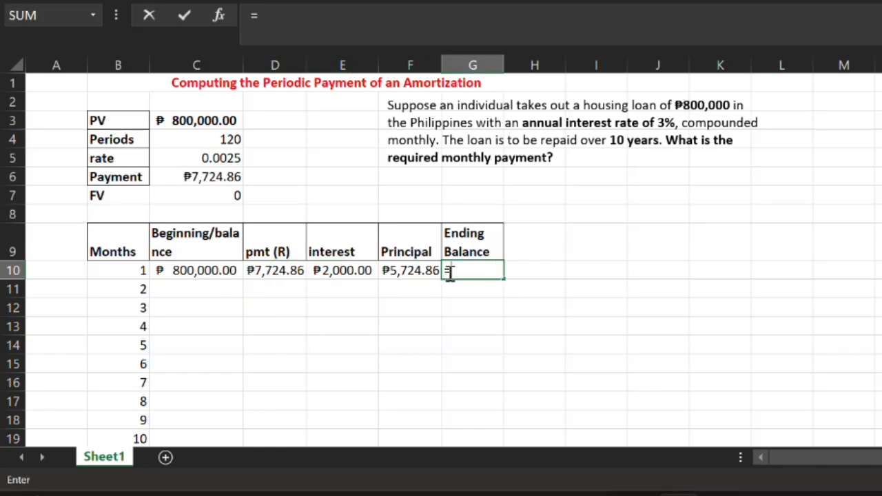
click(224, 270)
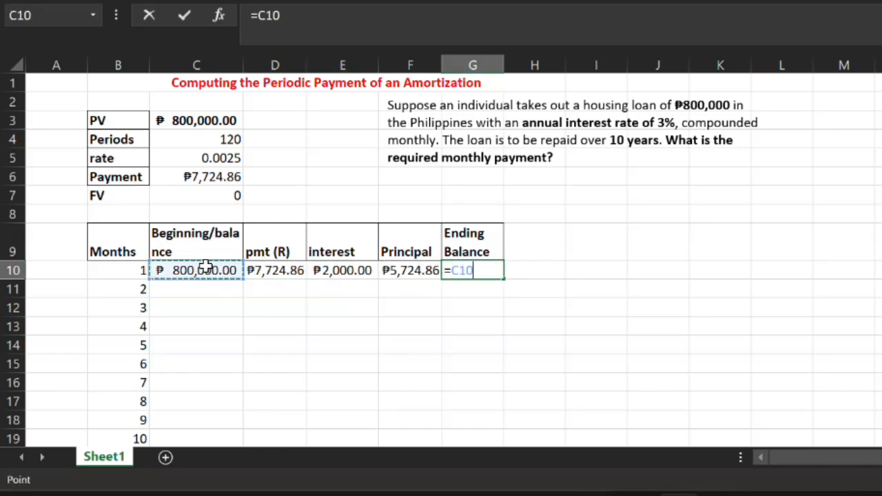
text(-)
click(419, 273)
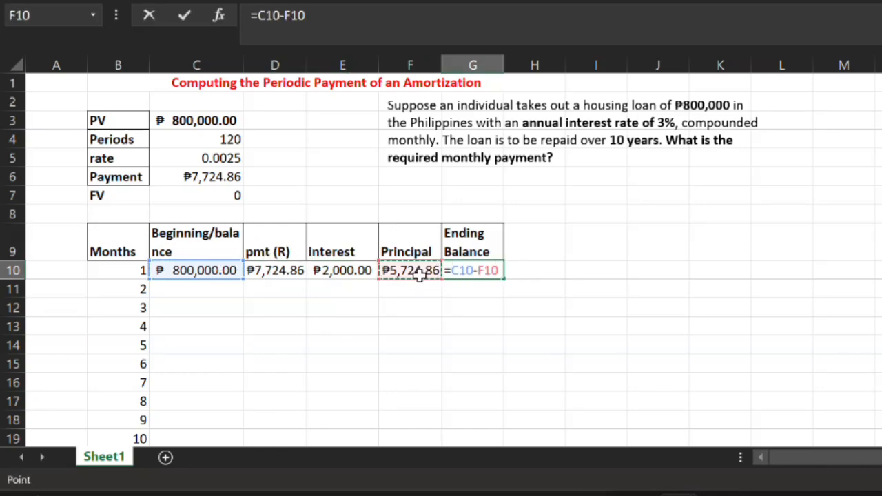
key(Return)
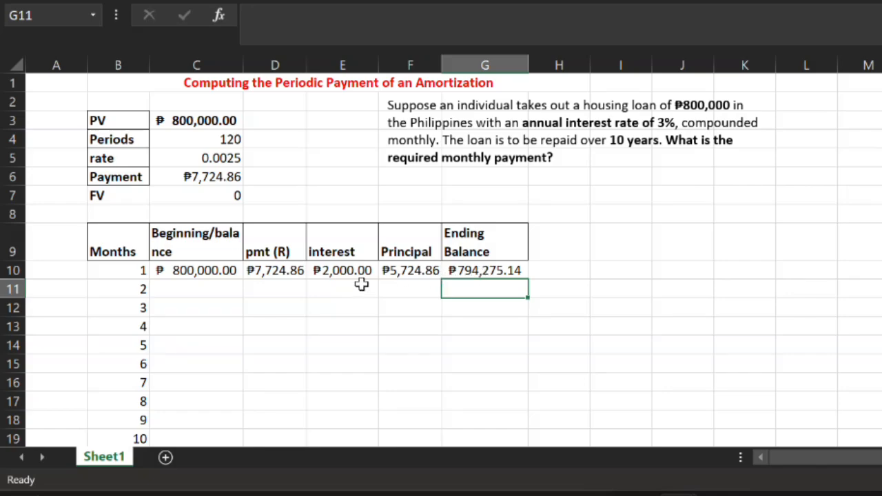
Set the month 2 beginning balance in C11 to the month 1 ending balance with the formula =G10.
click(477, 270)
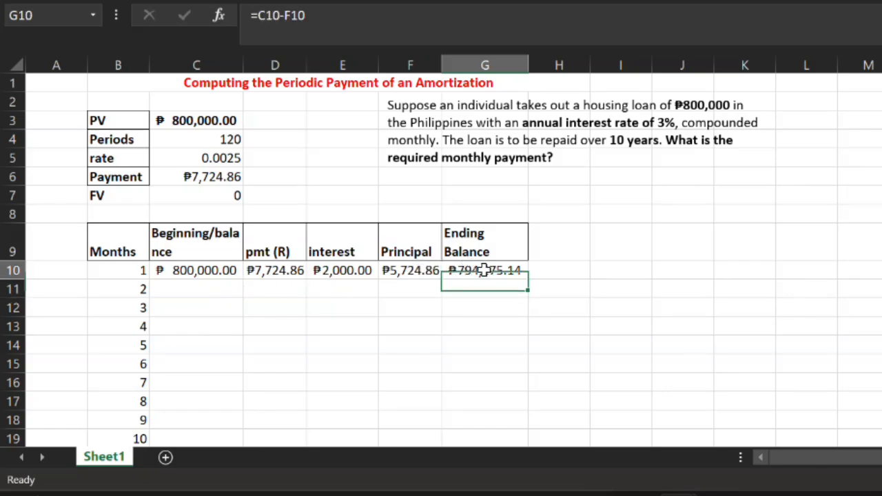
click(197, 289)
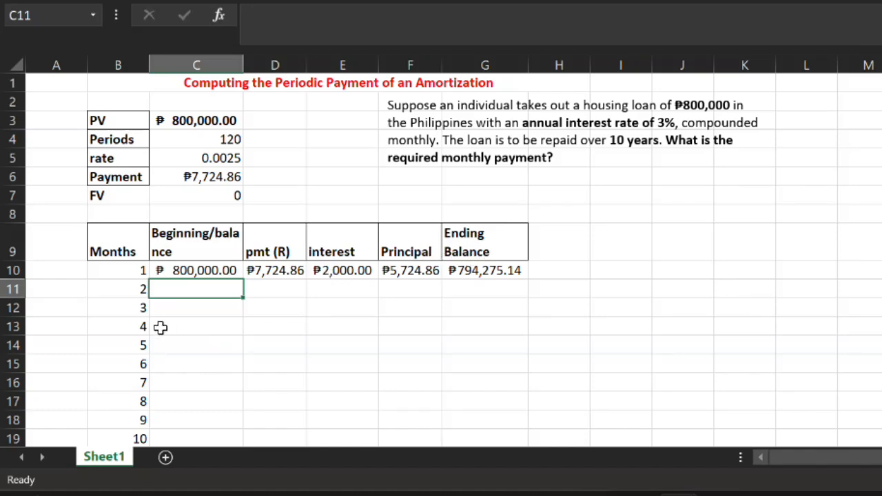
text(=)
click(469, 272)
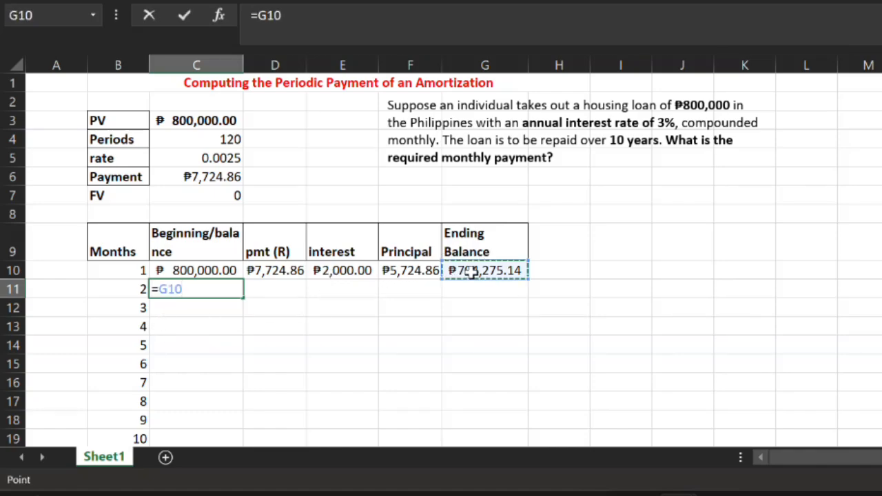
key(Return)
Set the month 2 payment in D11 to the computed periodic payment with the absolute reference =$C$6.
click(273, 287)
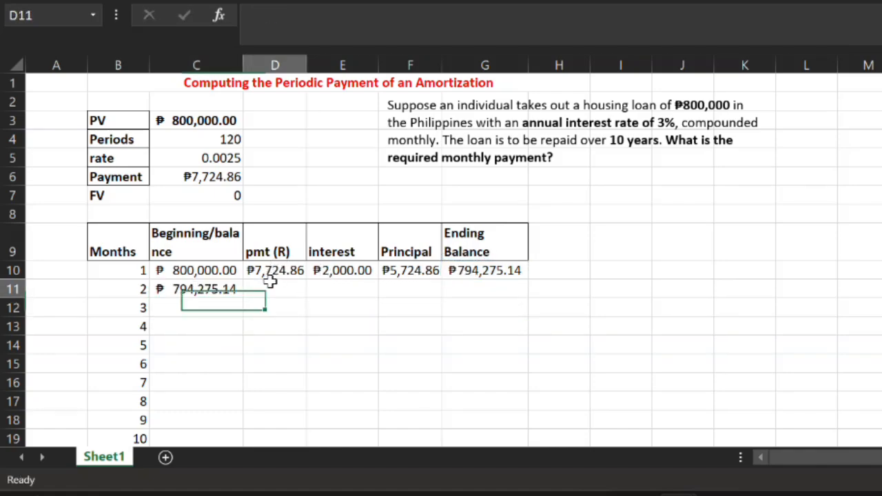
click(209, 190)
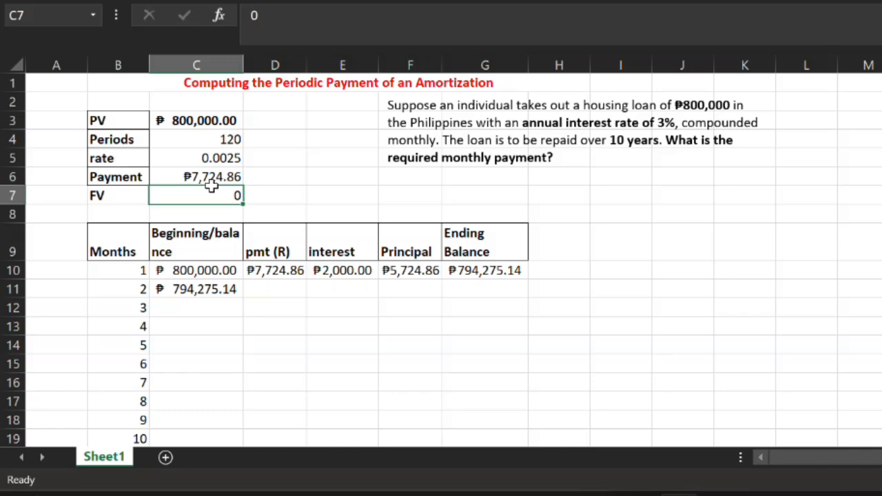
click(261, 292)
text(=)
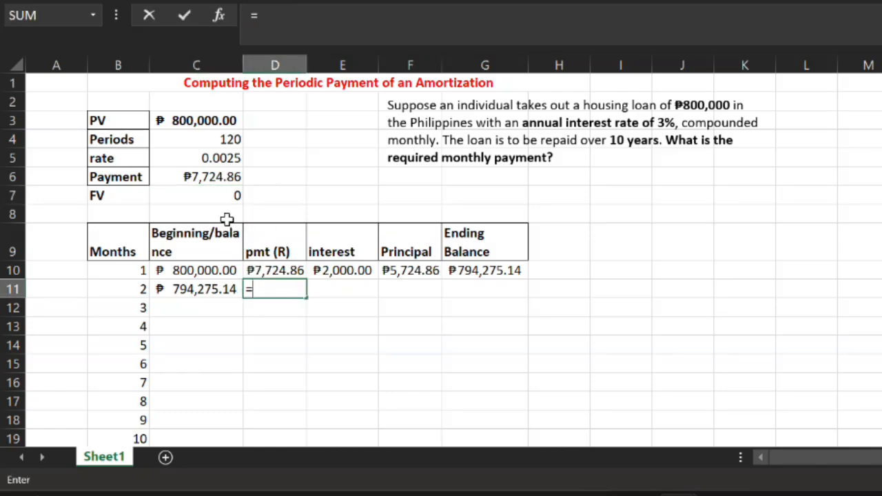
click(214, 177)
key(Return)
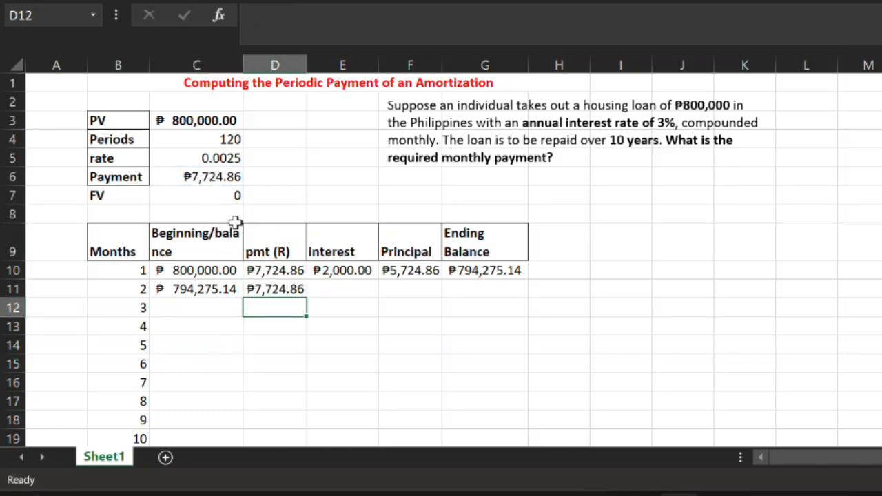
click(272, 288)
double_click(273, 288)
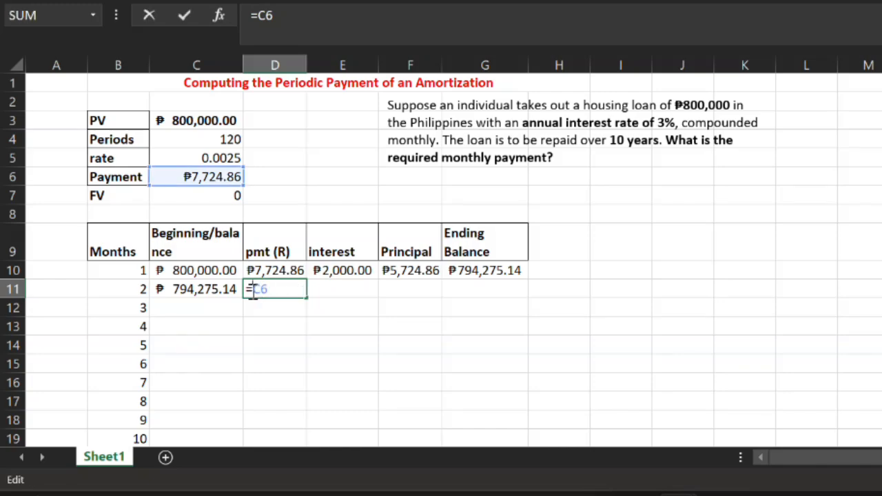
text($C$)
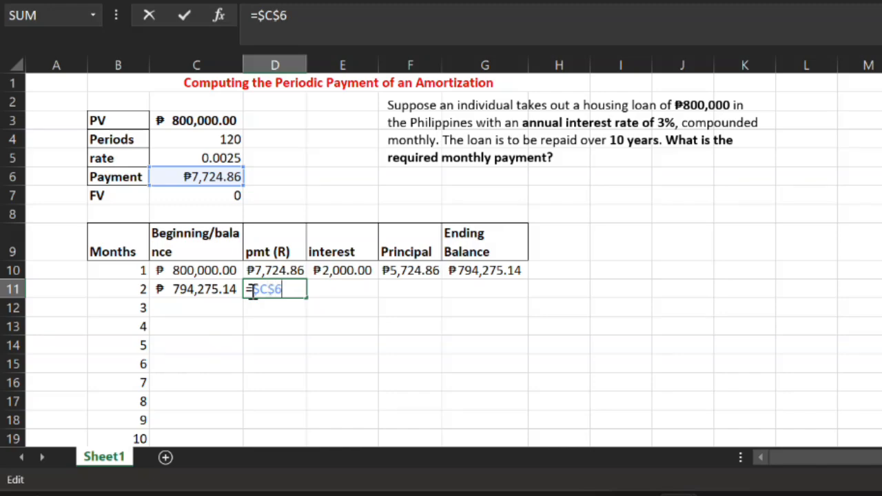
key(Return)
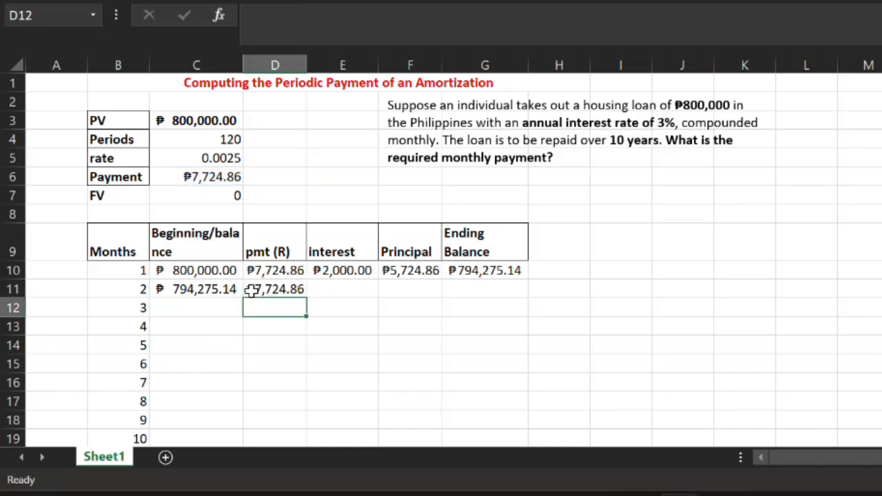
Calculate the month 2 interest in E11 with the formula =C11*$C$5, keeping the rate reference absolute.
click(333, 288)
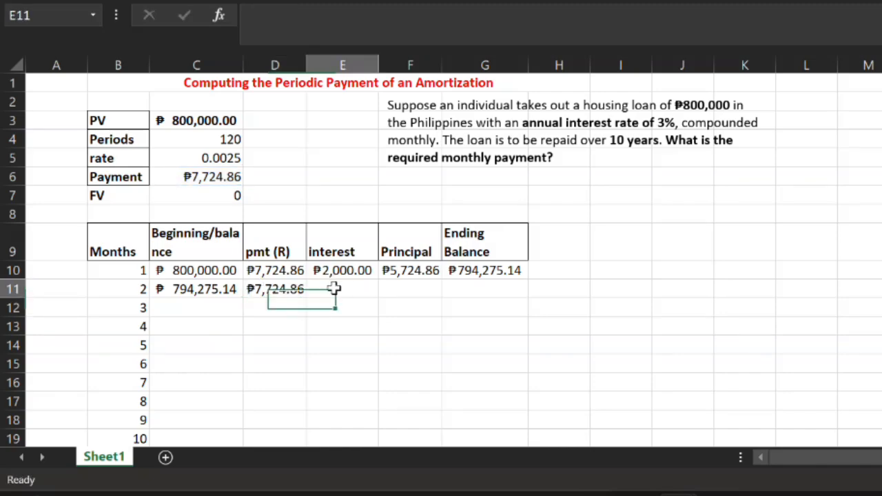
text(=)
click(207, 290)
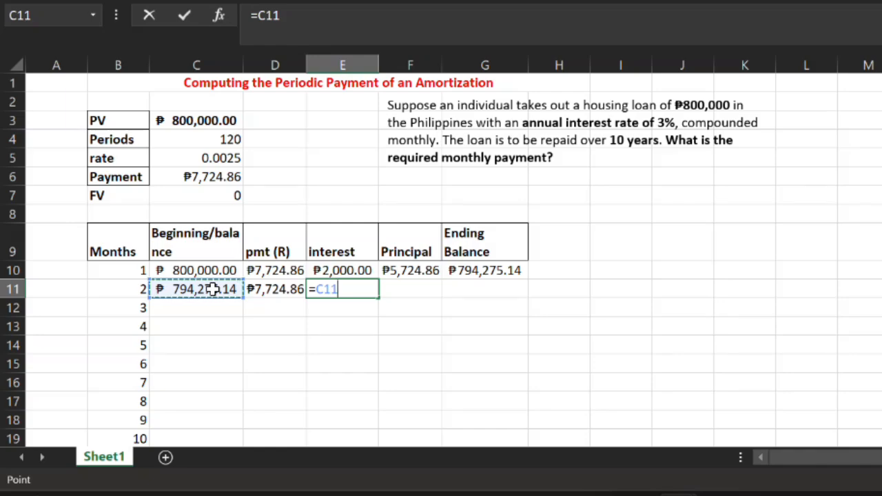
text(*)
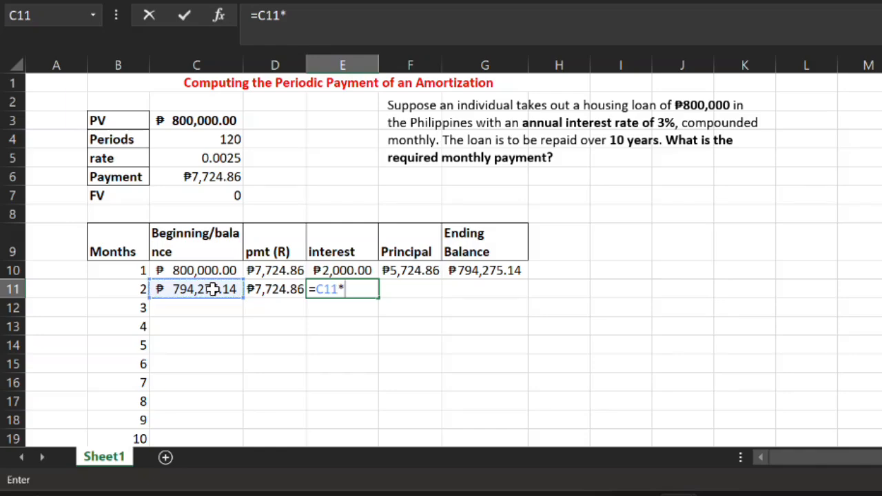
click(219, 158)
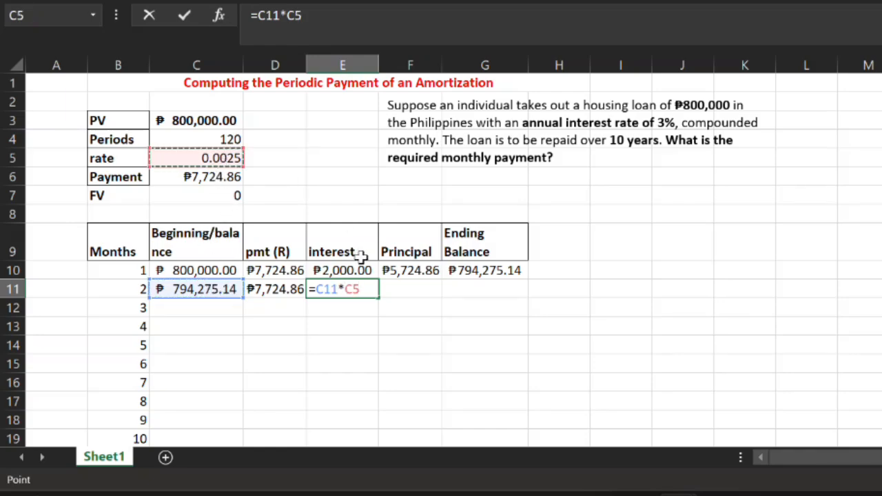
click(349, 288)
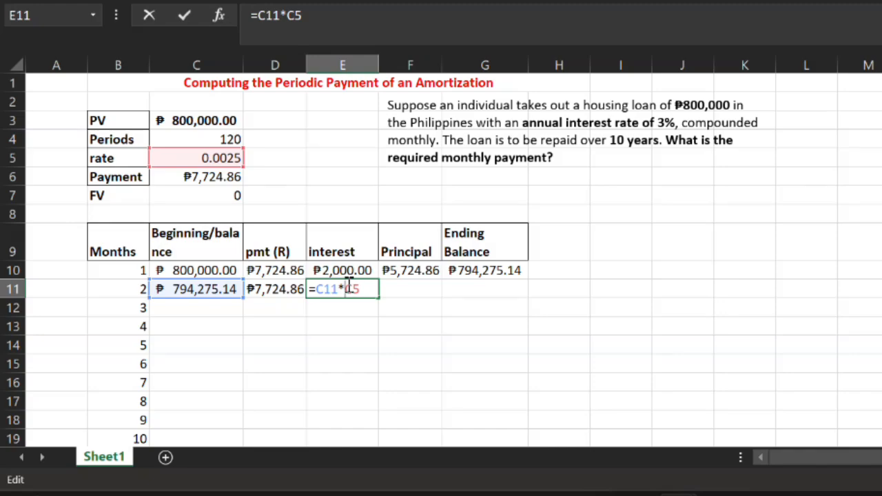
text($C$)
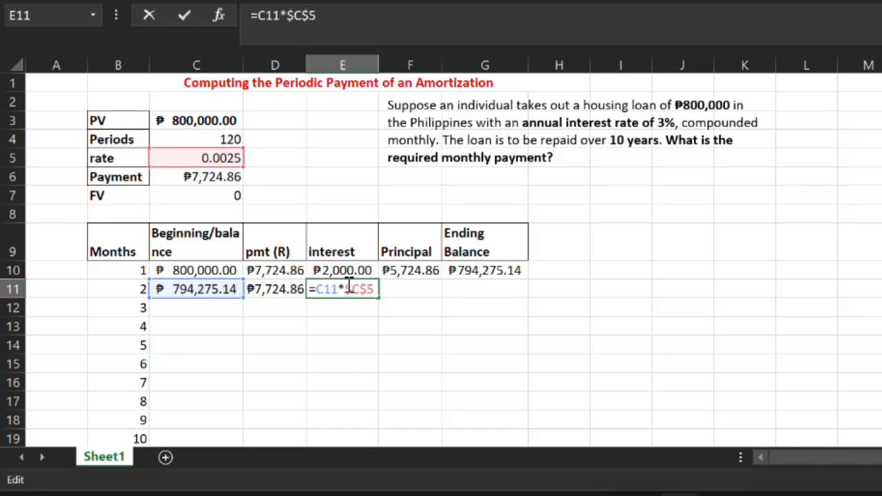
key(Return)
Calculate the month 2 principal in F11 as payment minus interest with the formula =D11-E11.
click(400, 285)
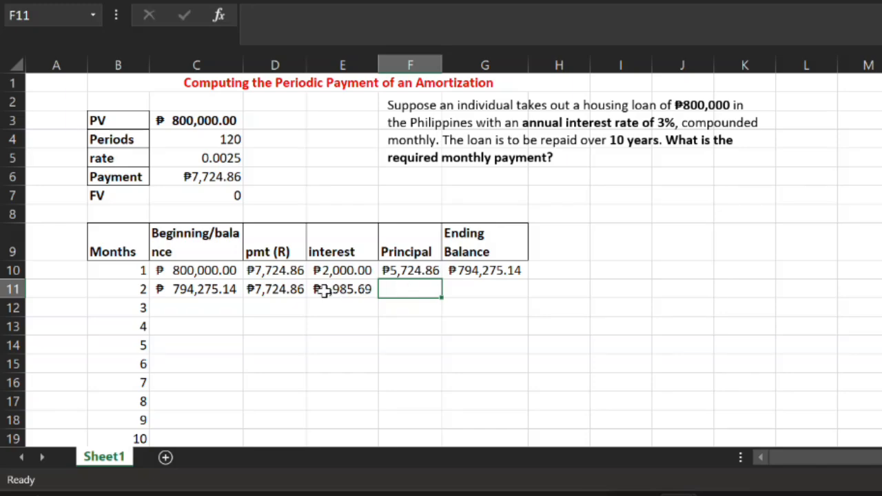
text(=)
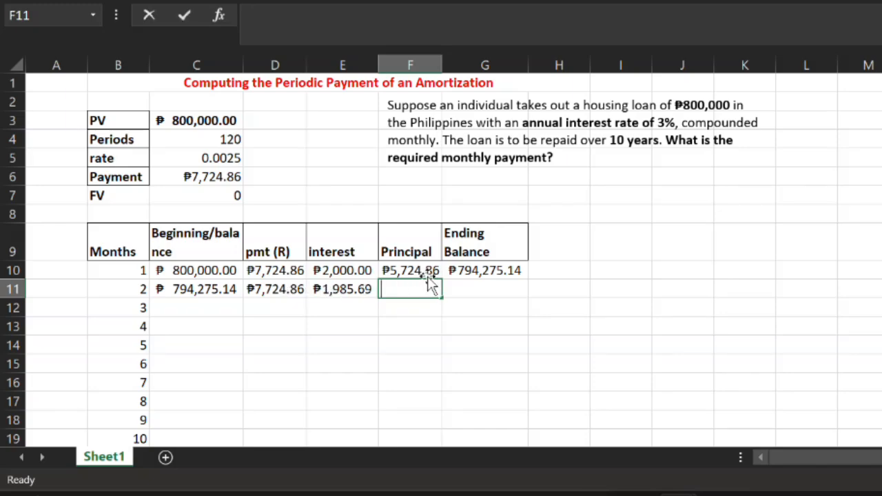
click(290, 288)
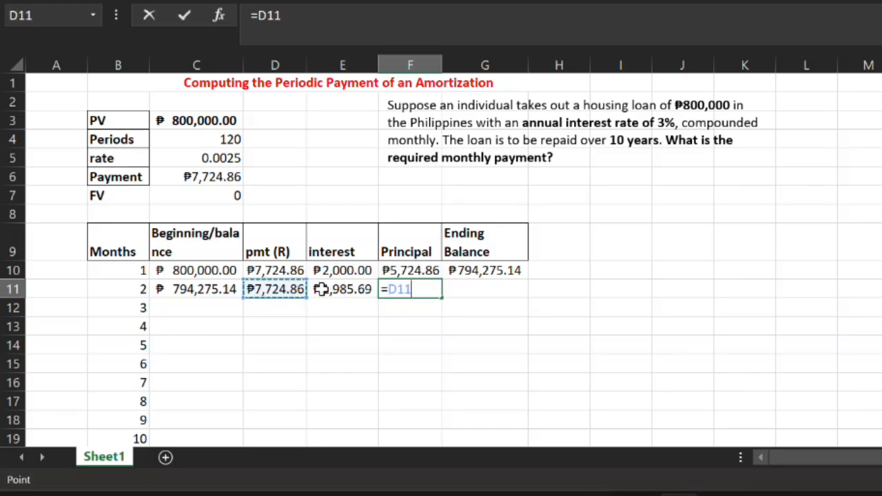
text(-)
click(329, 290)
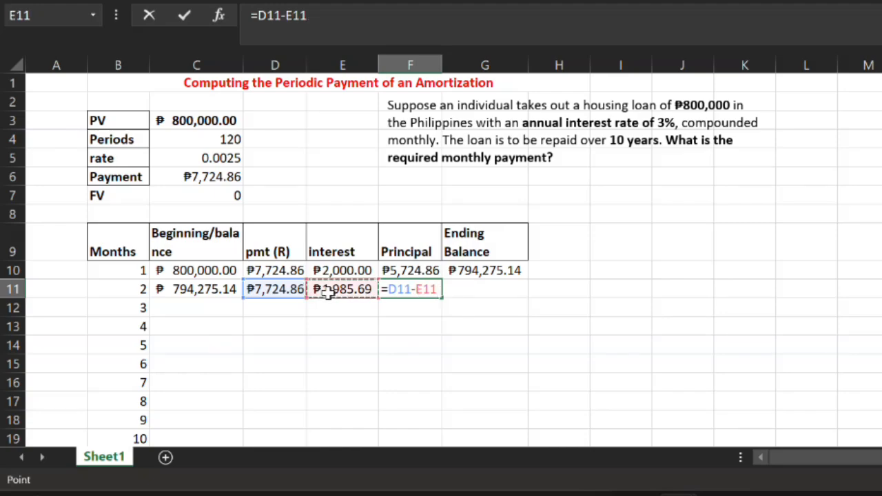
key(Return)
Calculate the month 2 ending balance in G11 as beginning balance minus principal with the formula =C11-F11.
click(494, 285)
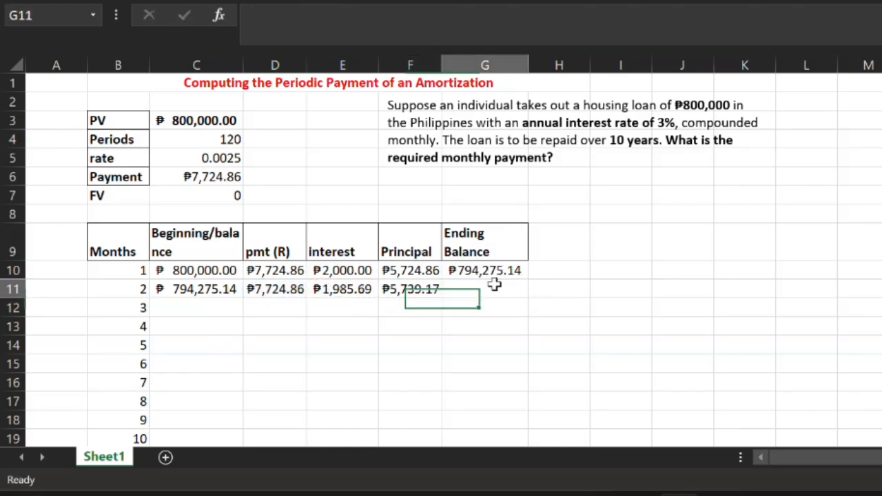
click(198, 291)
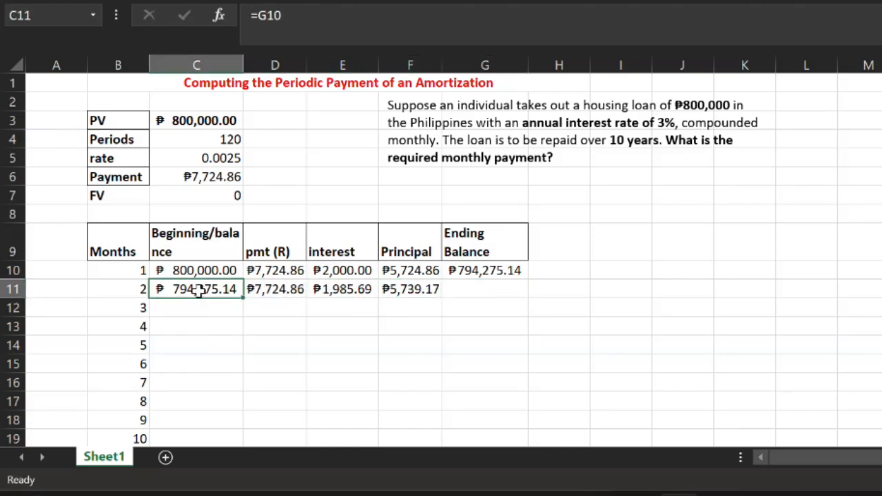
click(463, 287)
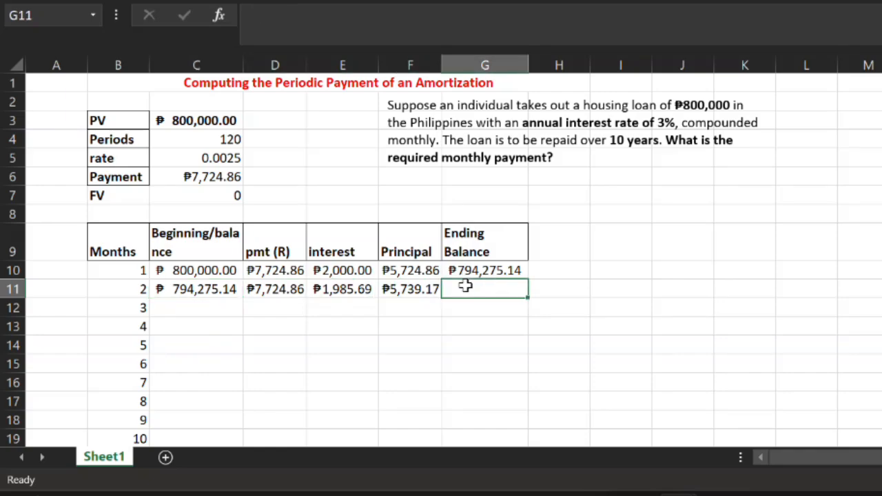
text(=)
click(202, 291)
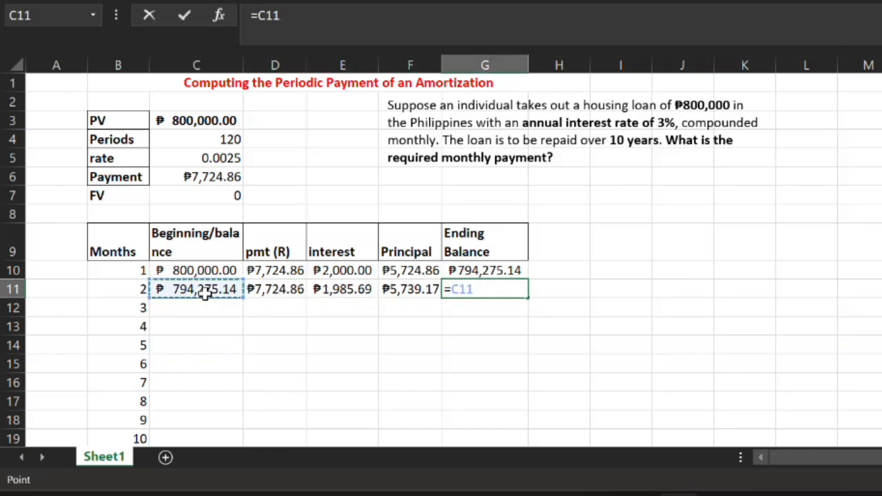
text(-)
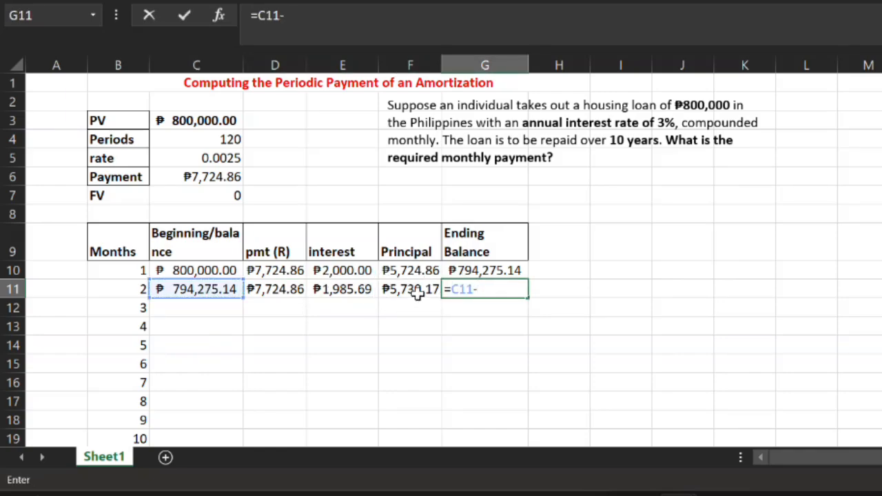
click(417, 293)
key(Return)
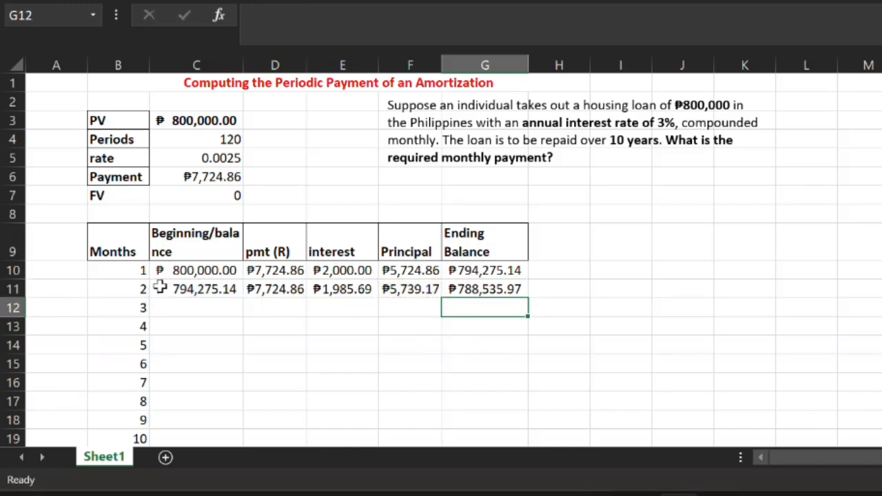
double_click(130, 290)
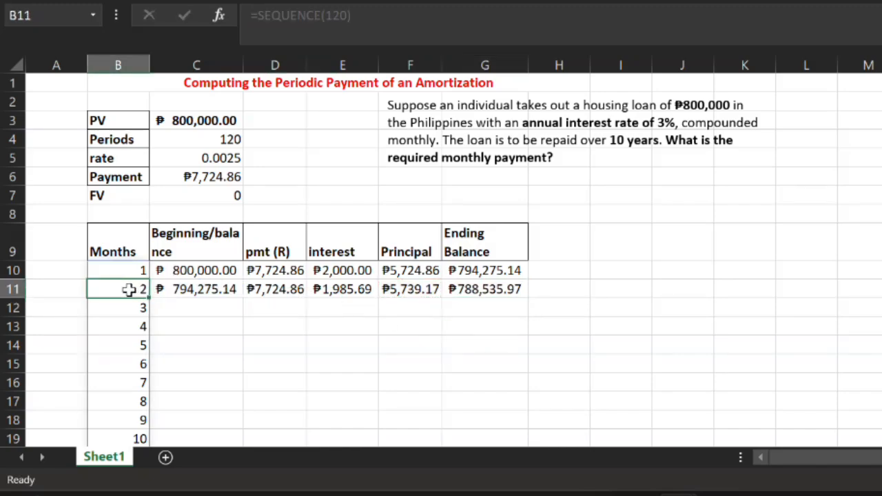
double_click(181, 284)
double_click(110, 288)
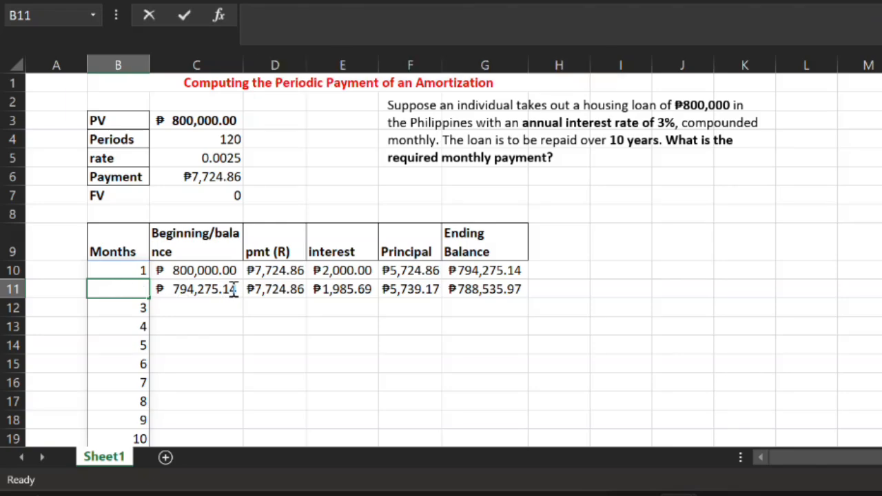
click(172, 318)
Fill the month 2 row formulas down through month 120 in row 129, across columns B to G.
drag(129, 285, 528, 408)
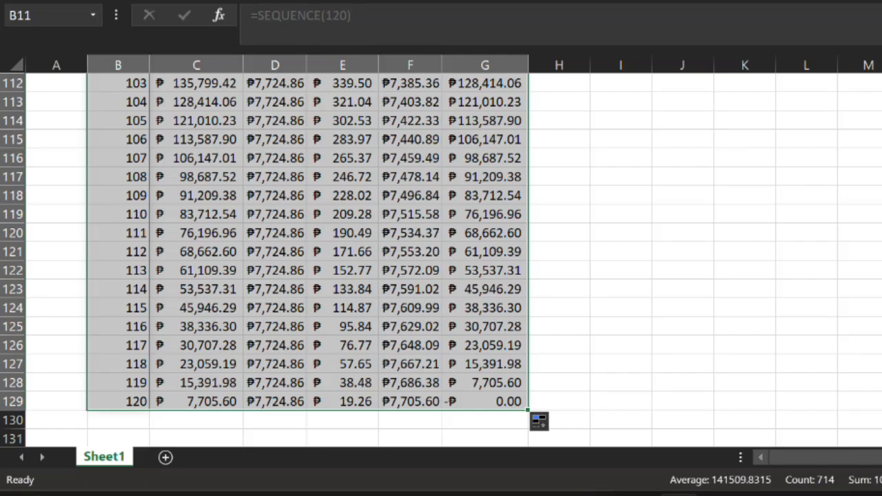
scroll(441, 241, up, 20)
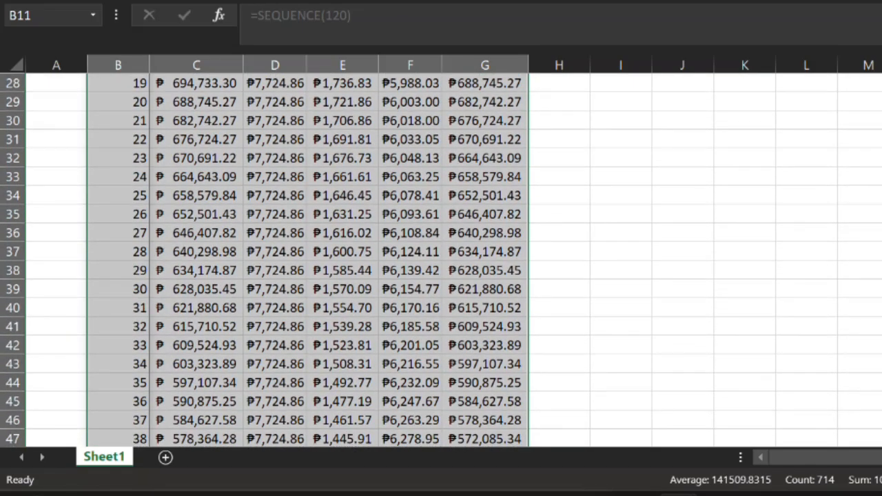